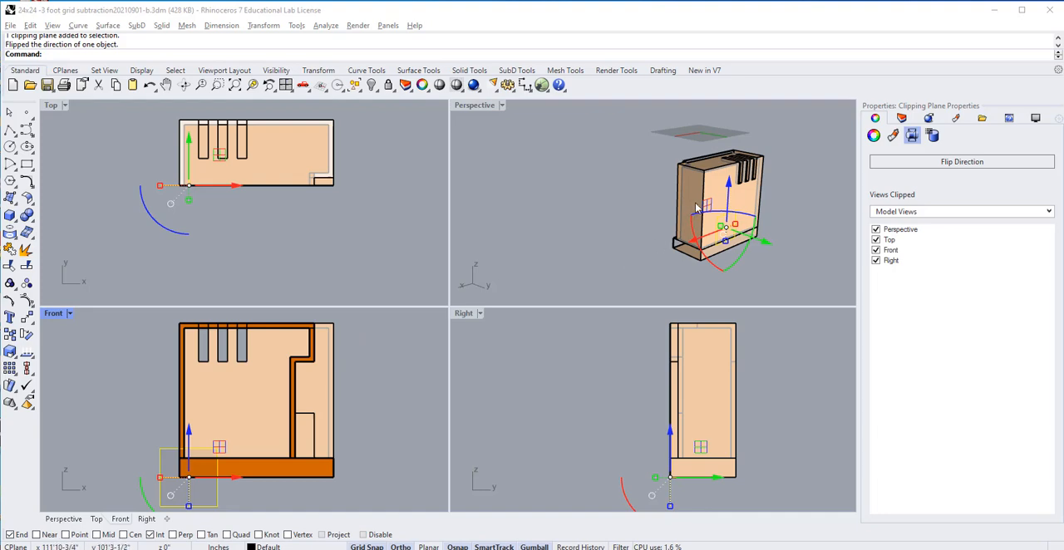
Step: Delete the vertical clipping plane that cuts through the building model
left_click(756, 266)
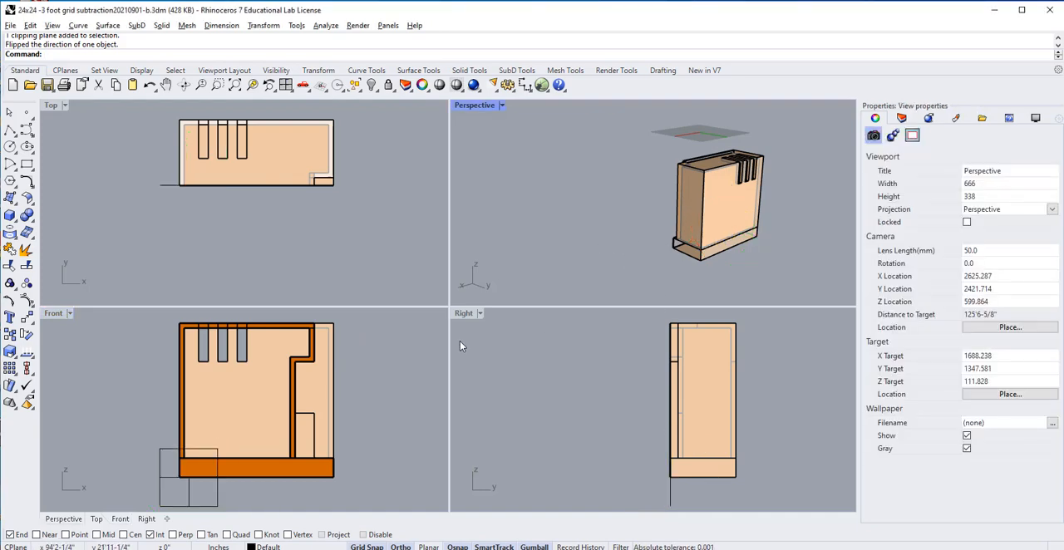
left_click(217, 505)
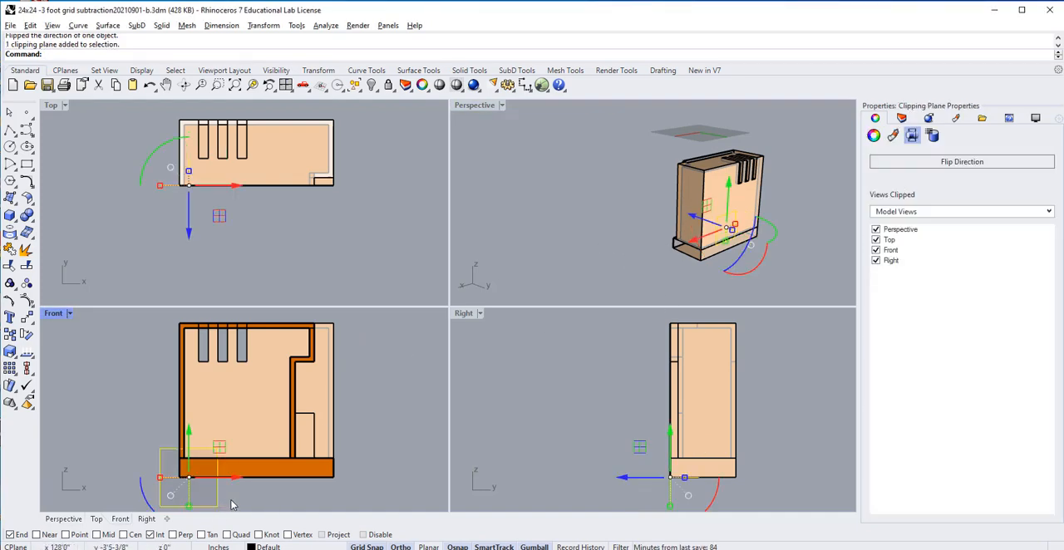
key("Delete")
Step: Create a small square horizontal clipping plane starting at the building's bottom outer corner beside the entry, extending away from the model
right_click_drag(464, 170, 592, 250)
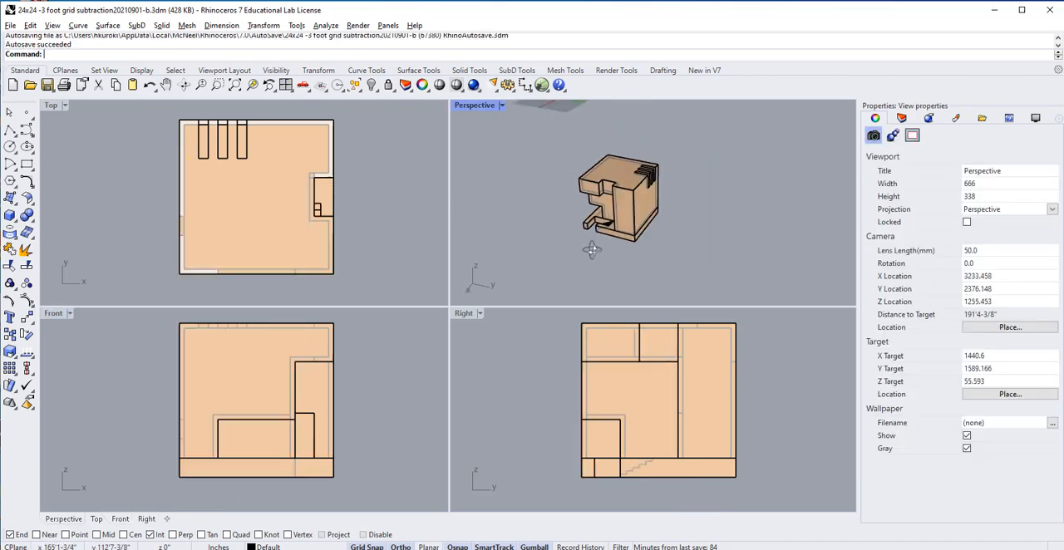
scroll(550, 238, "down", 4)
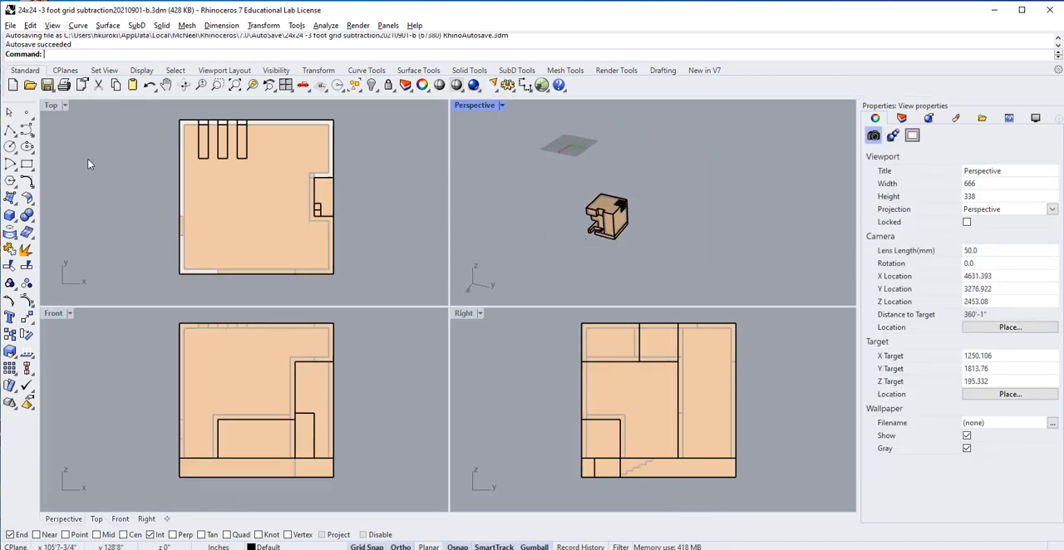
scroll(92, 166, "down", 5)
right_click_drag(118, 190, 349, 173)
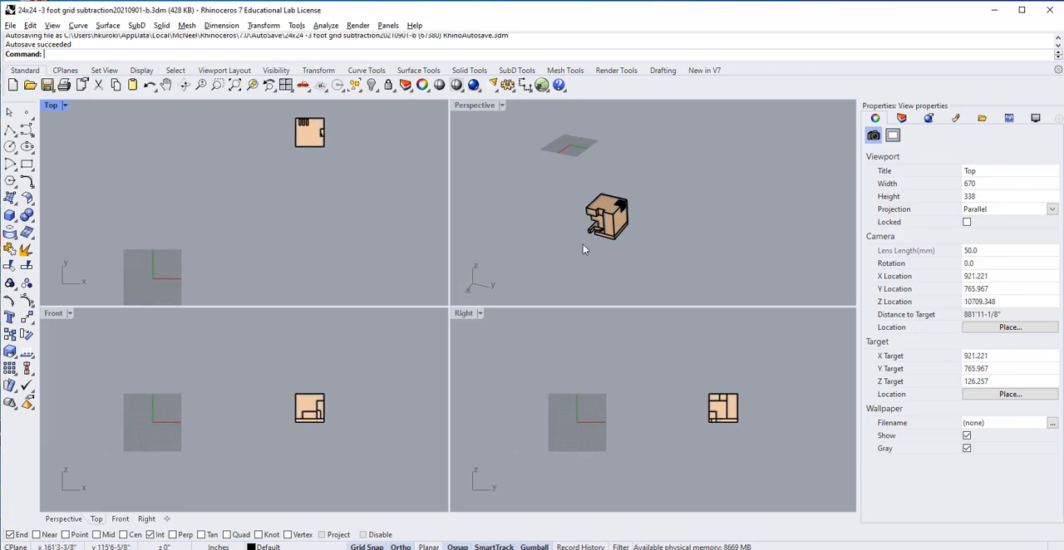
right_click_drag(583, 249, 711, 226)
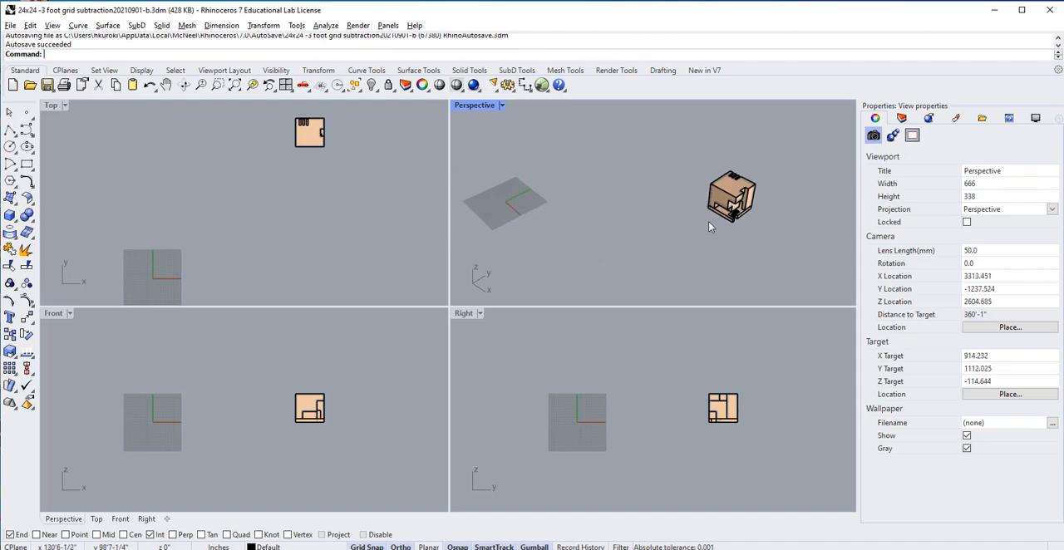
scroll(709, 222, "up", 2)
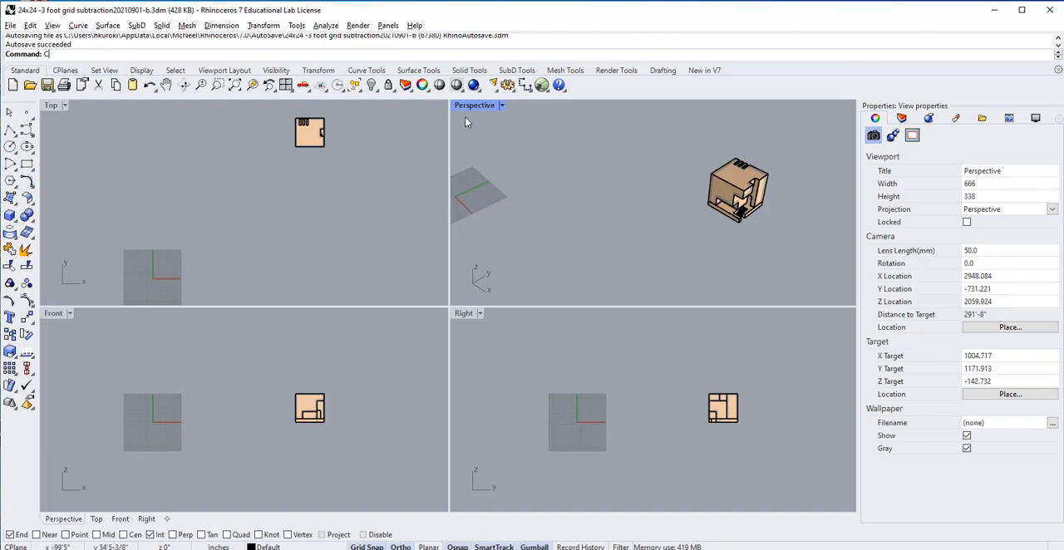
type("lippingPlane")
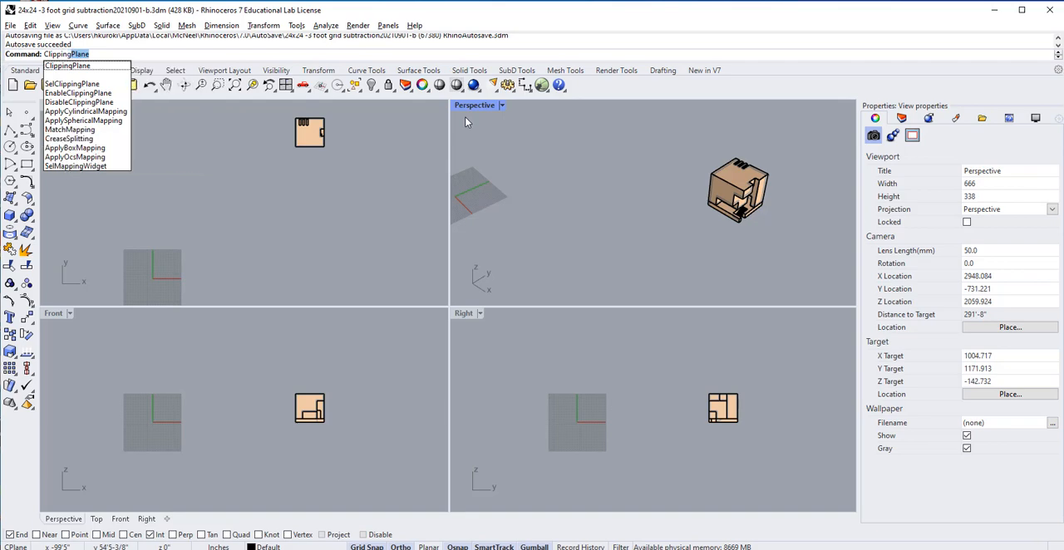
key("Return")
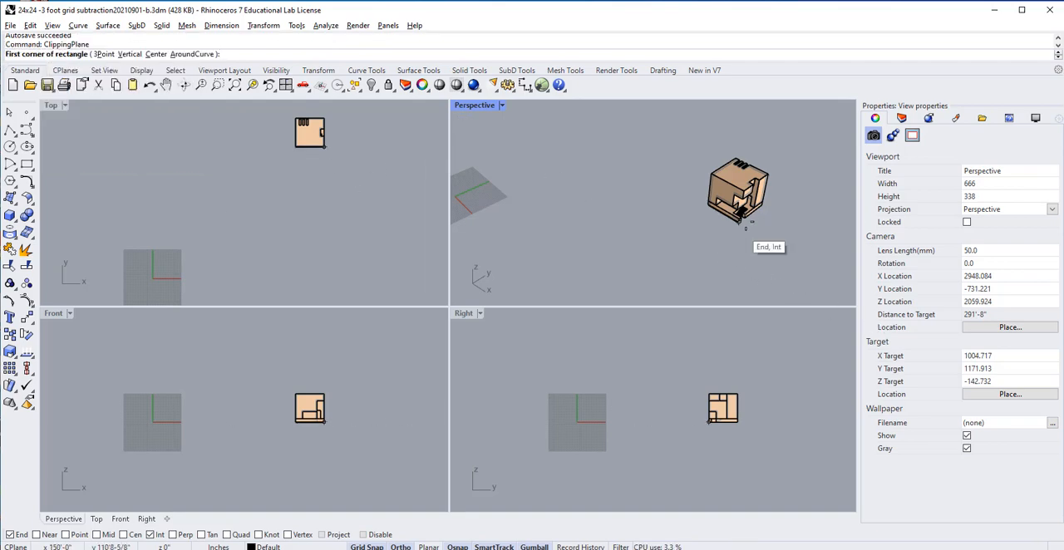
scroll(744, 223, "up", 5)
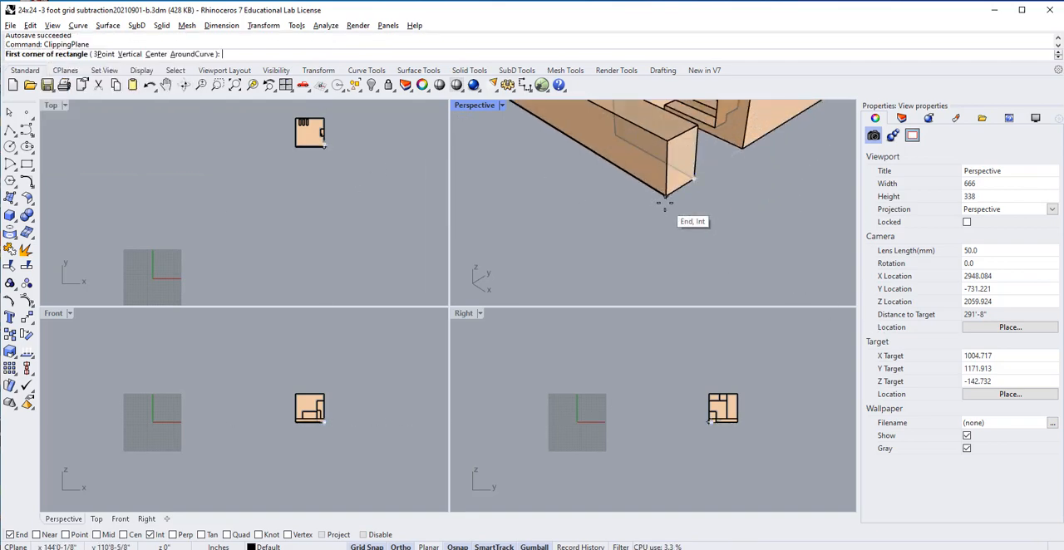
left_click(665, 202)
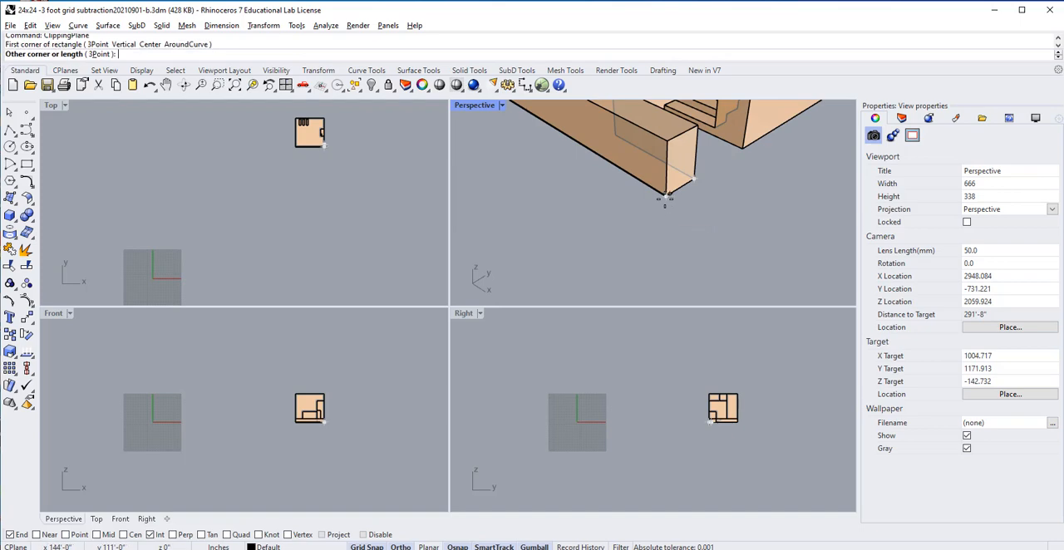
scroll(680, 273, "down", 5)
left_click(690, 283)
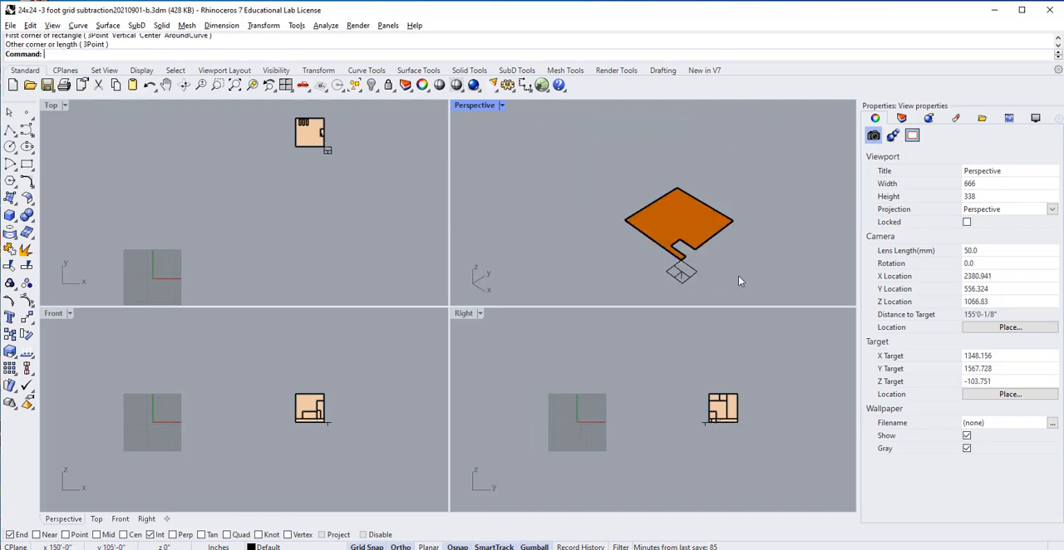
Step: Move the horizontal clipping plane up 7' along the vertical axis
left_click(682, 272)
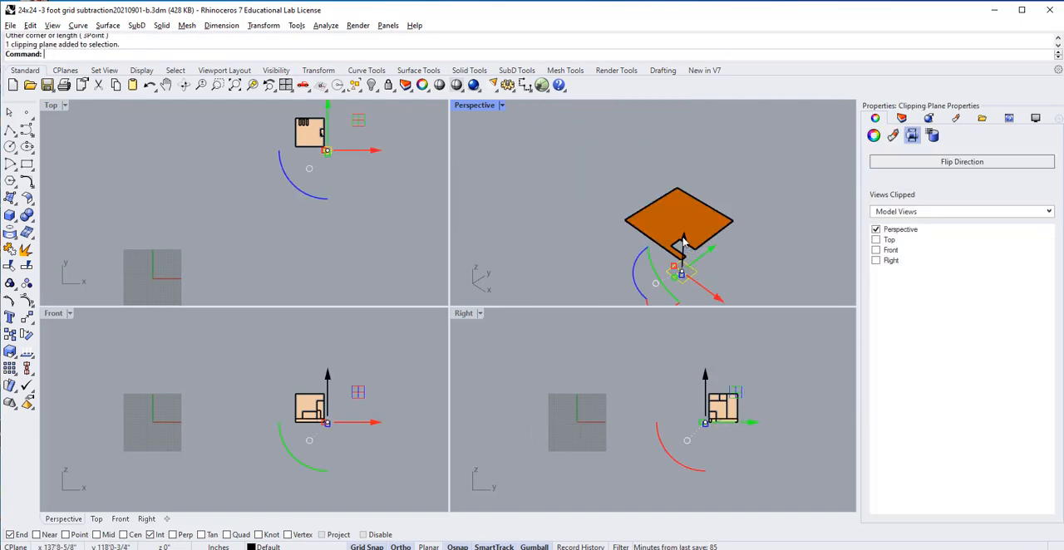
left_click(682, 242)
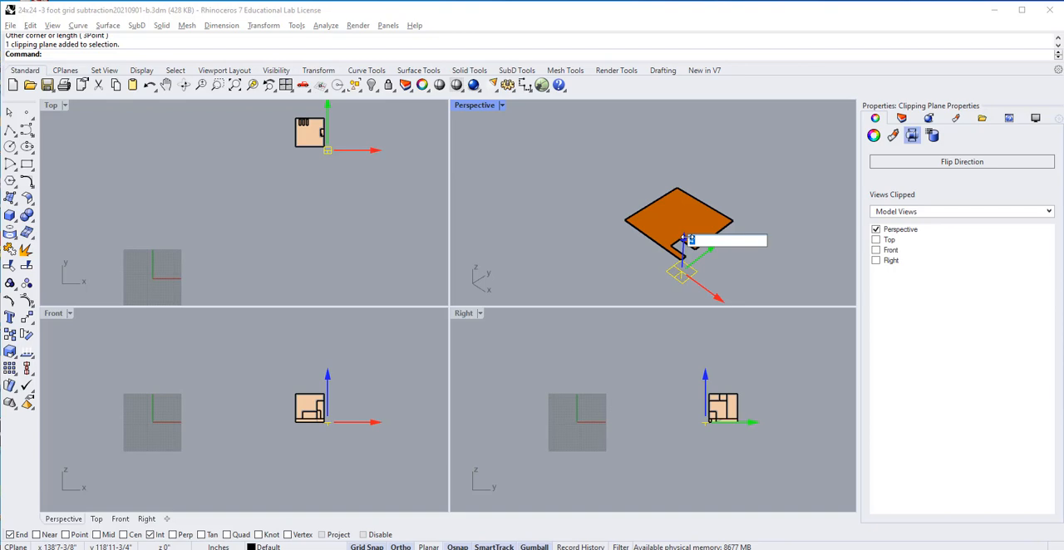
type("7'")
key("Return")
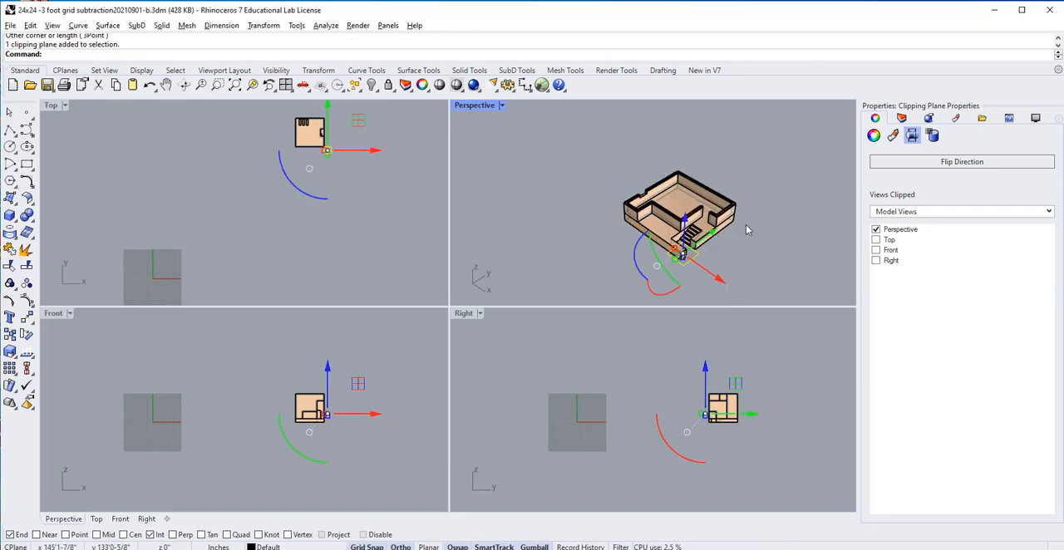
left_click(759, 243)
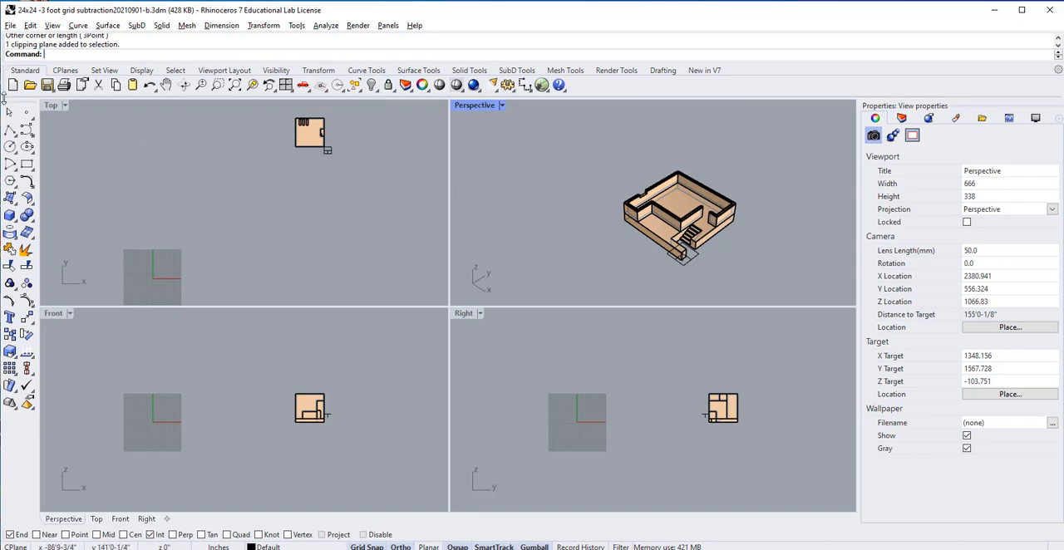
Step: Maximize the Top view and make the clipping plane also clip the Top view
double_click(52, 105)
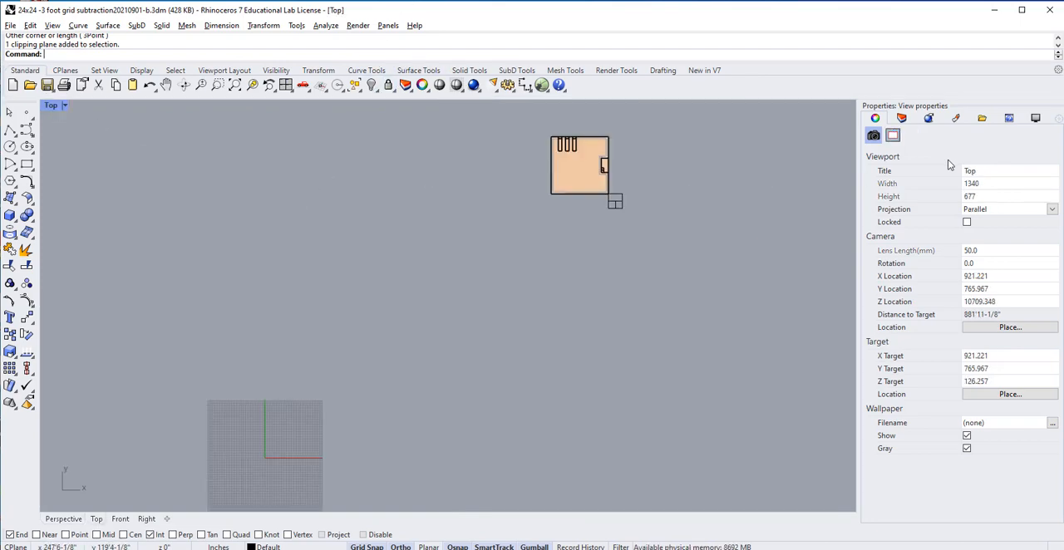
left_click(619, 203)
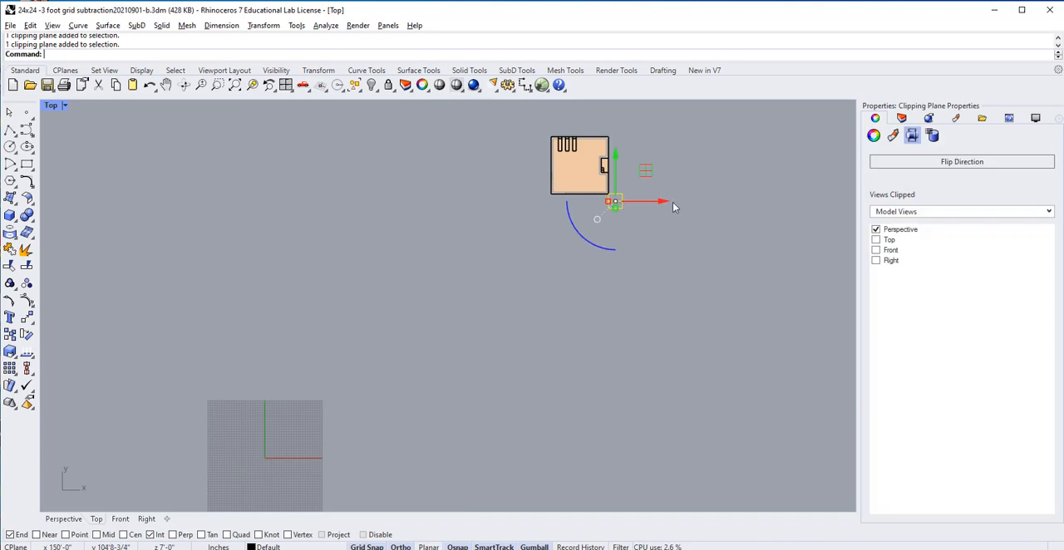
left_click(876, 241)
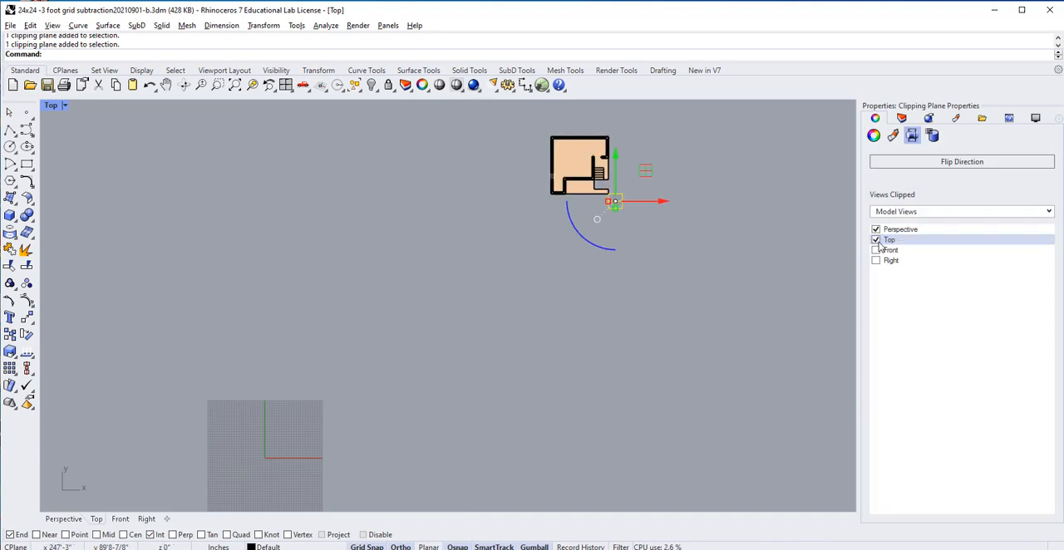
left_click(698, 175)
Step: Generate a Make2D drawing of the clipped building from the Top view, with Hidden lines turned off
scroll(572, 125, "up", 10)
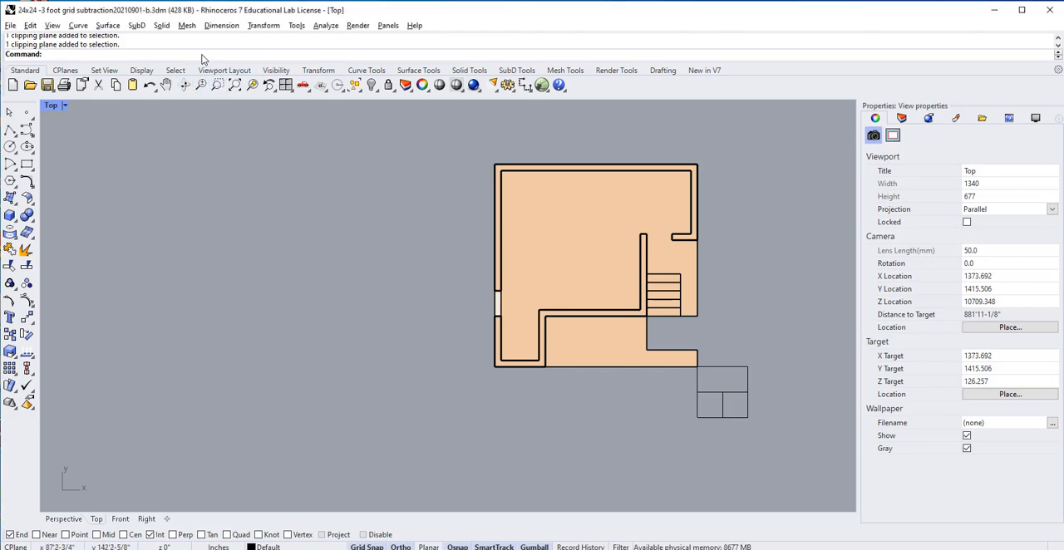
type("Make2D")
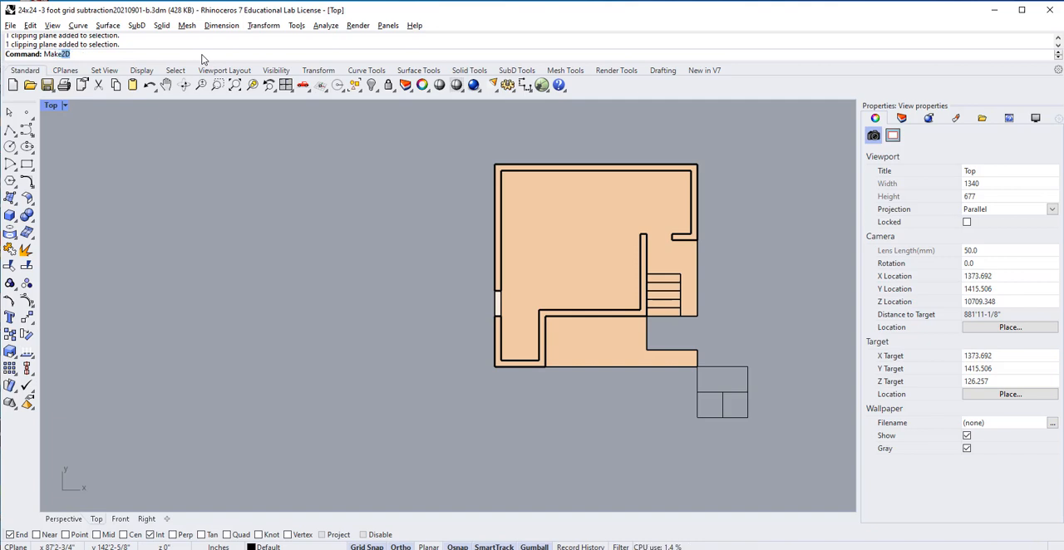
key("Return")
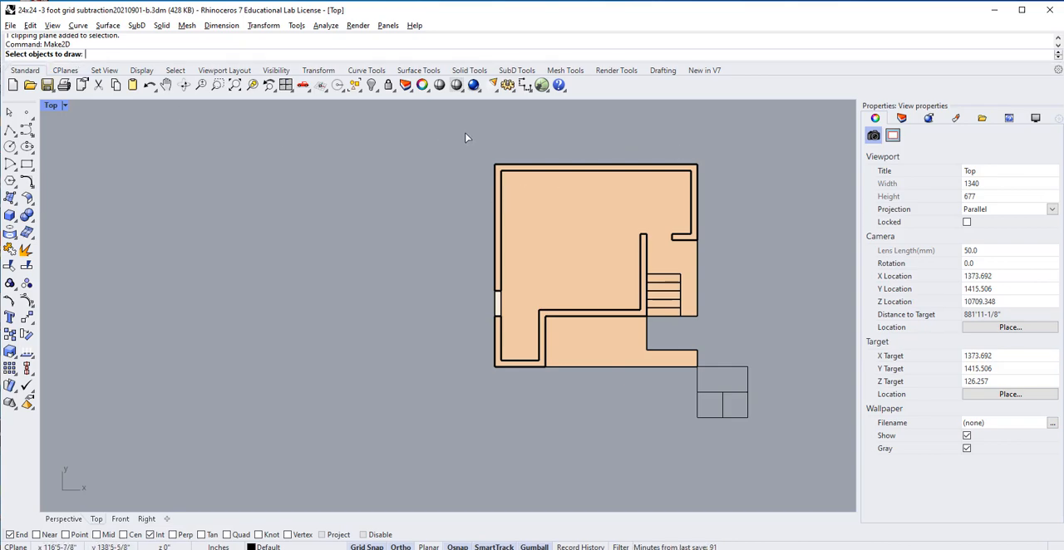
mouse_move(466, 136)
left_mouse_down()
mouse_move(529, 247)
mouse_move(669, 402)
mouse_move(732, 408)
left_mouse_up()
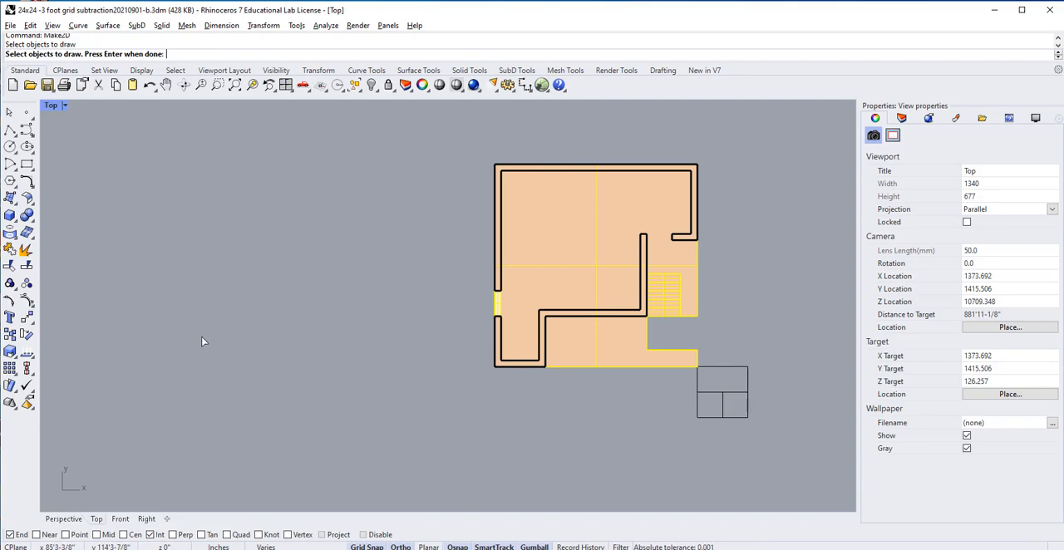
key("Return")
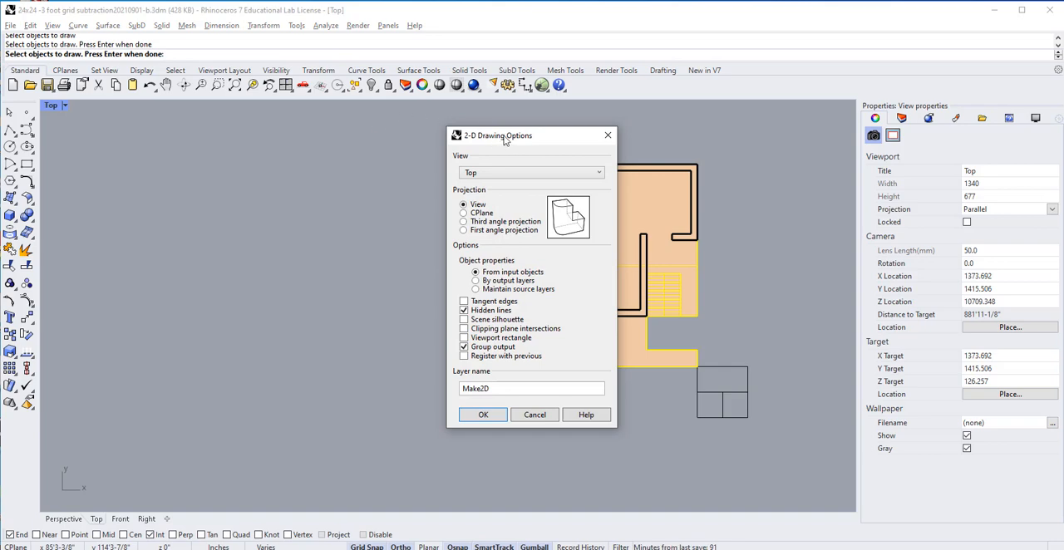
left_click_drag(503, 135, 519, 124)
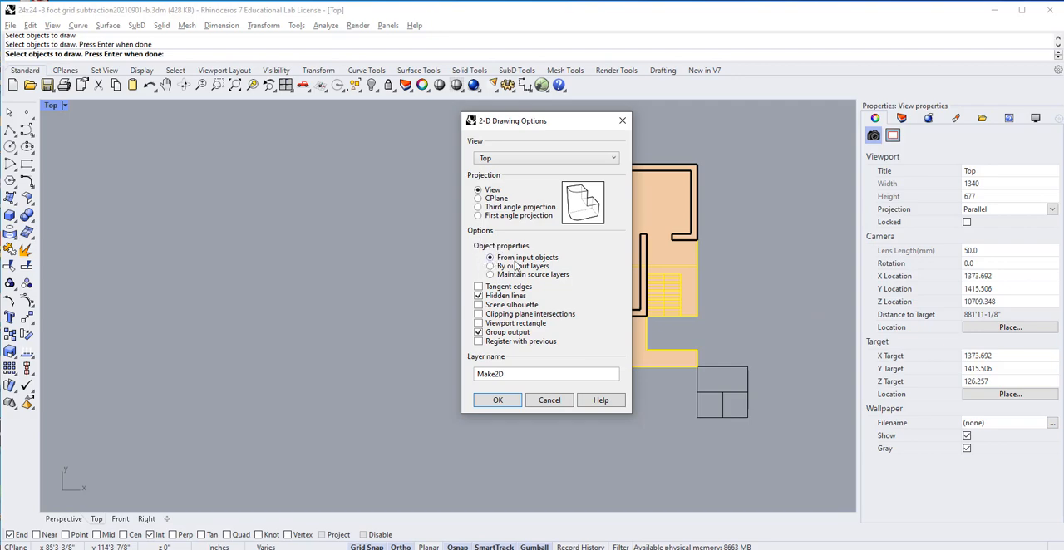
left_click(479, 297)
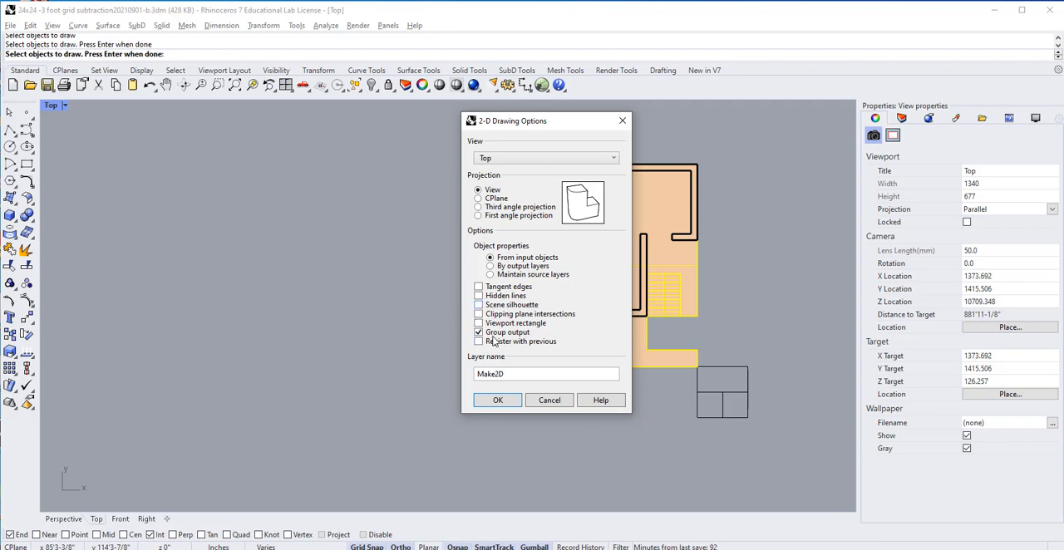
left_click(497, 401)
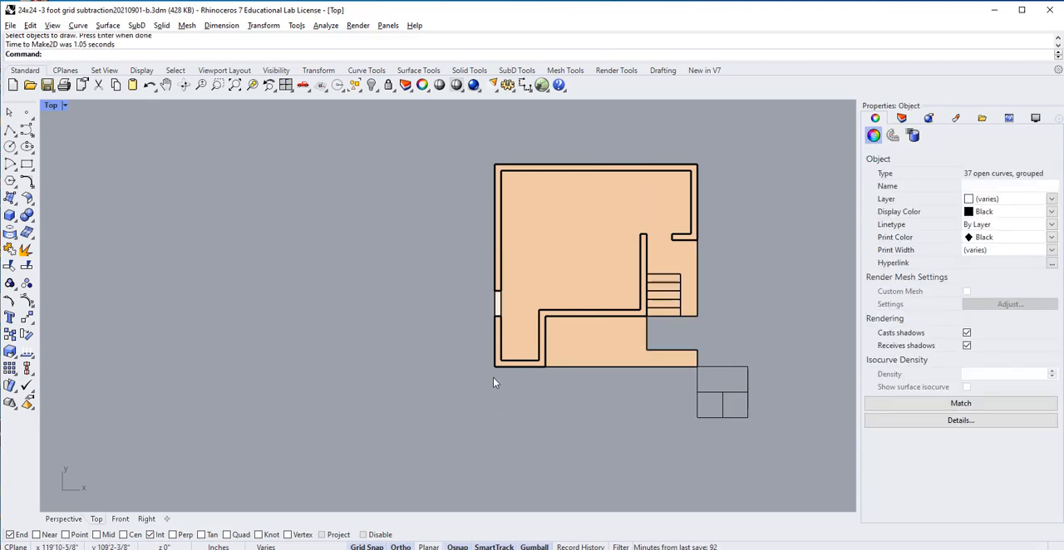
Step: Move the grouped 2D plan linework to just beyond the upper-left corner of the origin grid in the Top view
scroll(493, 378, "down", 5)
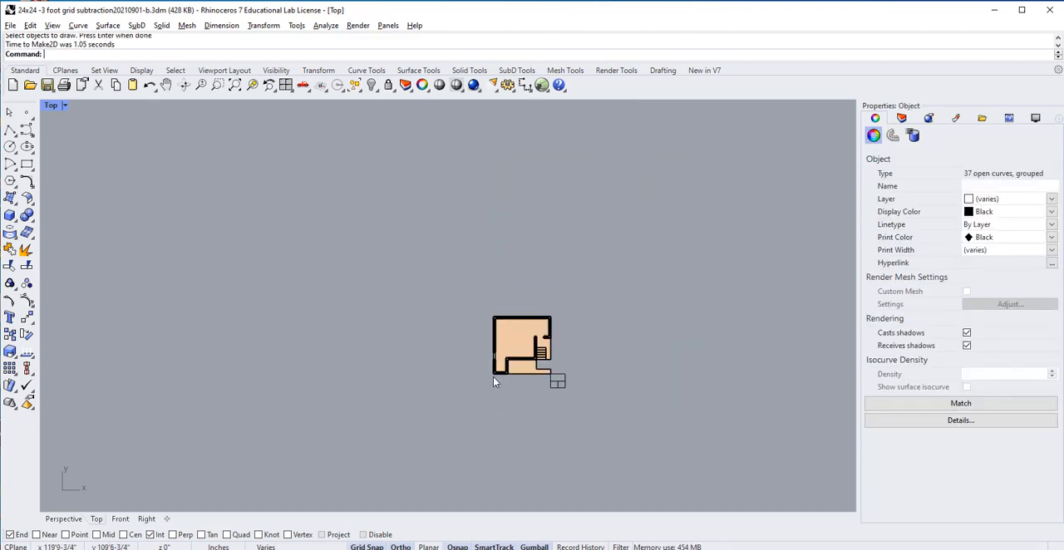
scroll(493, 381, "down", 3)
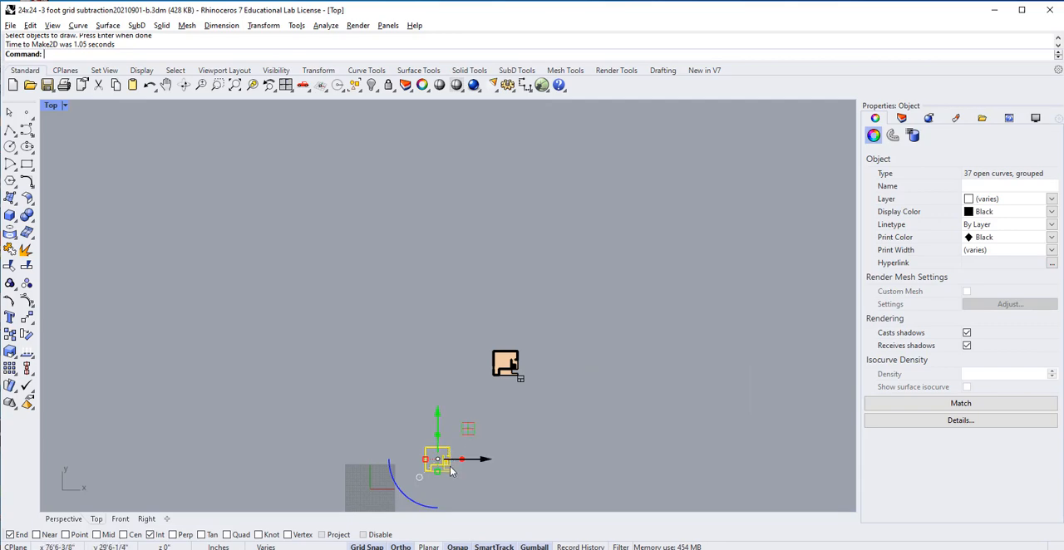
scroll(451, 474, "up", 8)
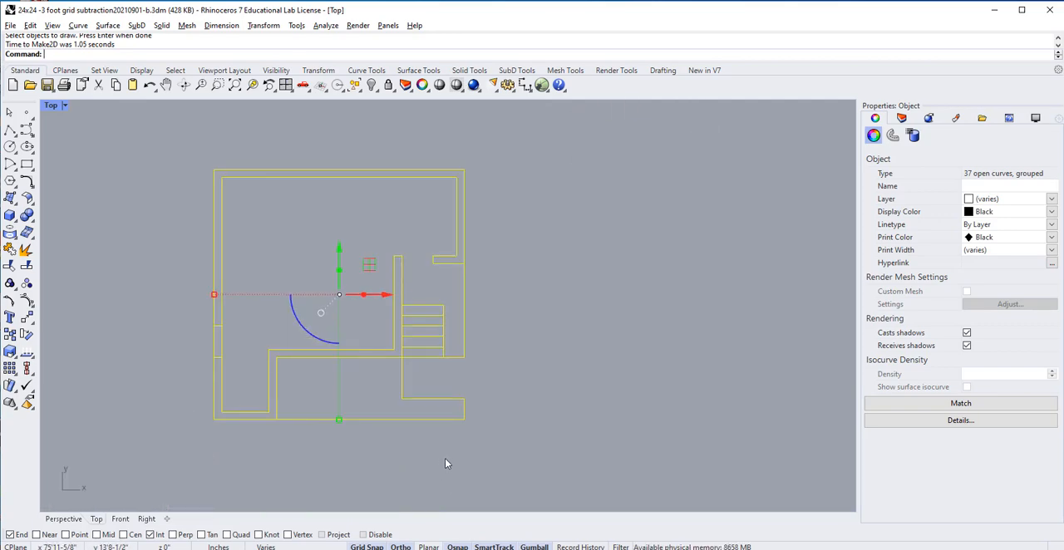
left_click(445, 463)
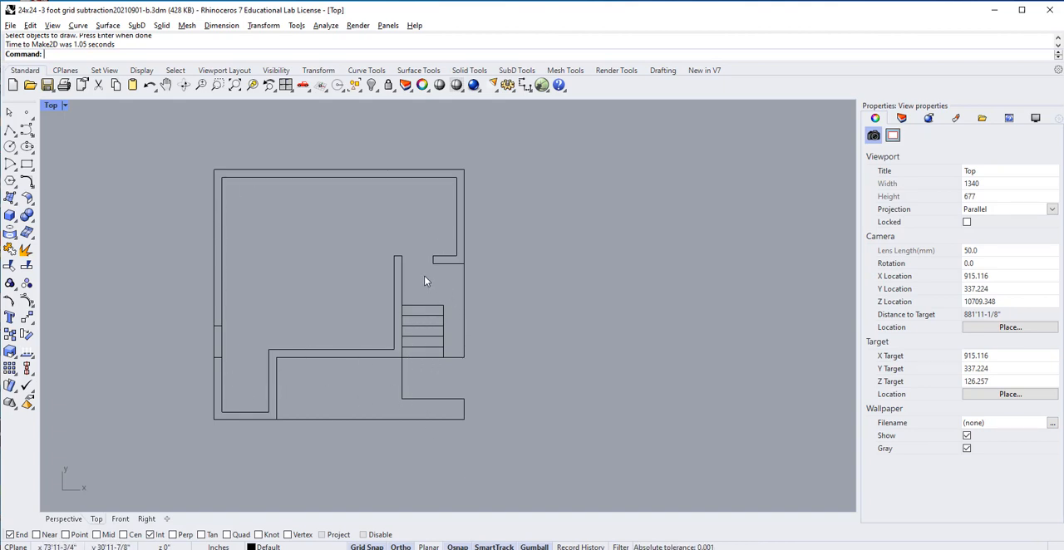
scroll(462, 251, "down", 2)
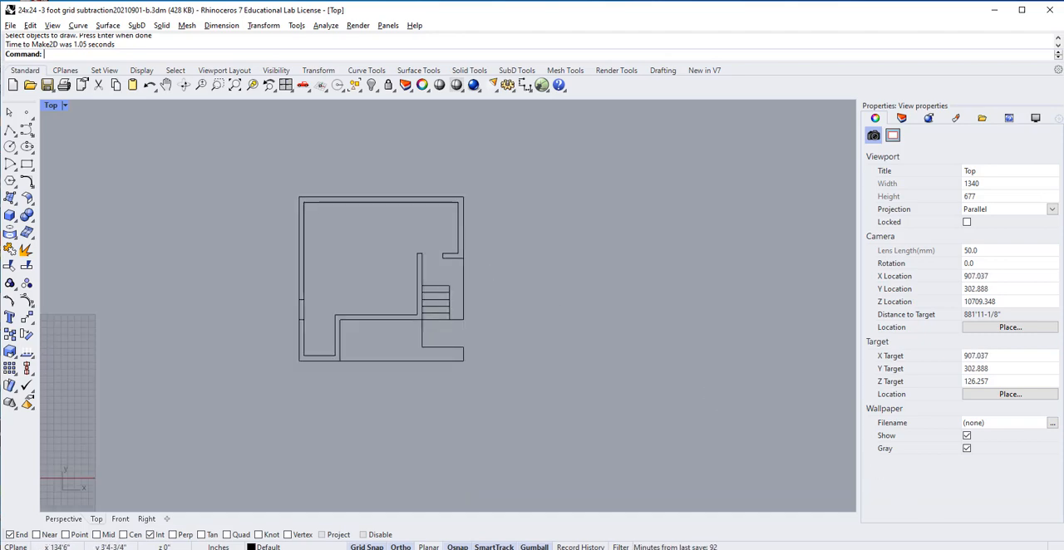
scroll(282, 426, "down", 4)
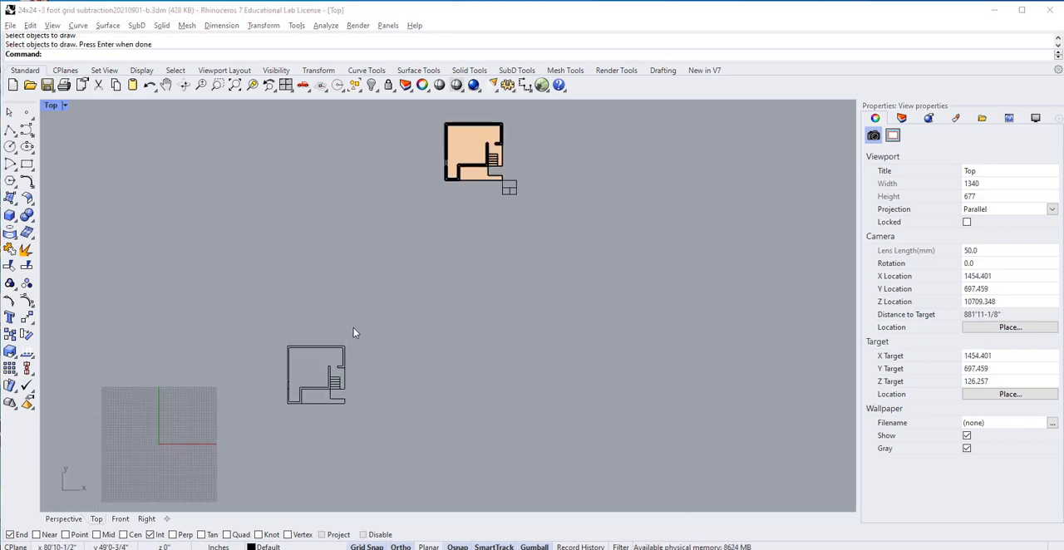
left_click_drag(353, 331, 273, 425)
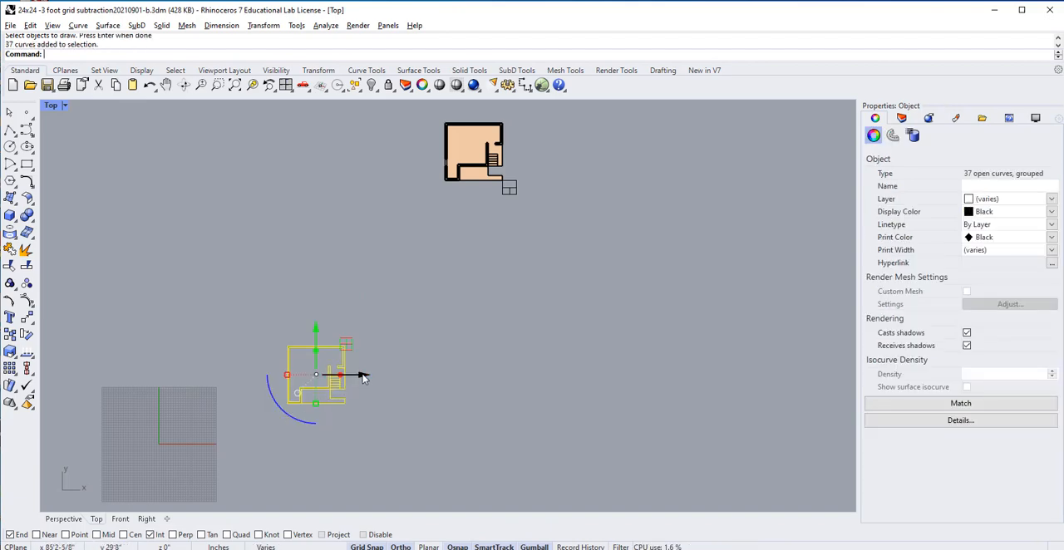
left_click_drag(364, 378, 130, 387)
left_click_drag(130, 384, 130, 383)
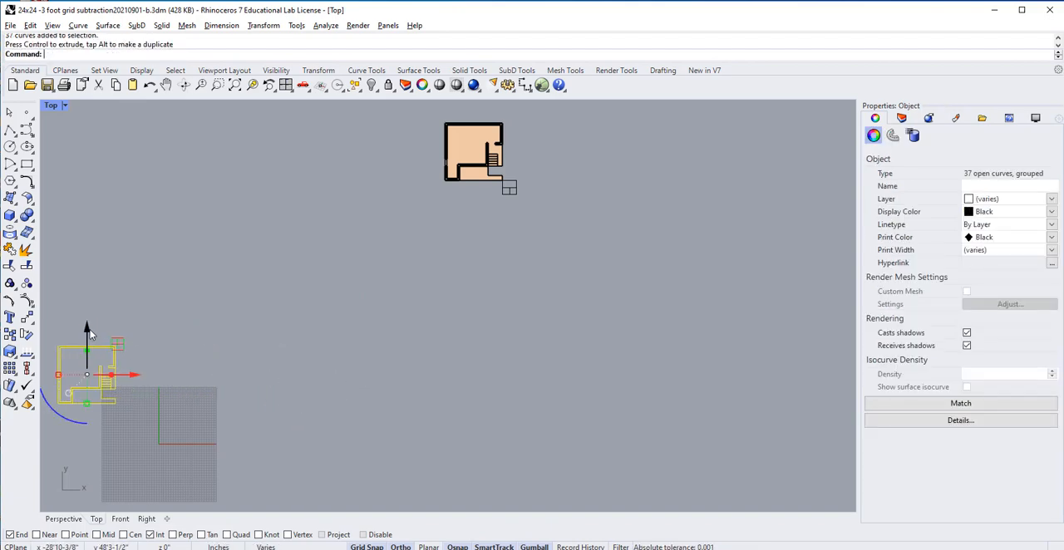
left_click_drag(87, 333, 89, 303)
left_click(390, 315)
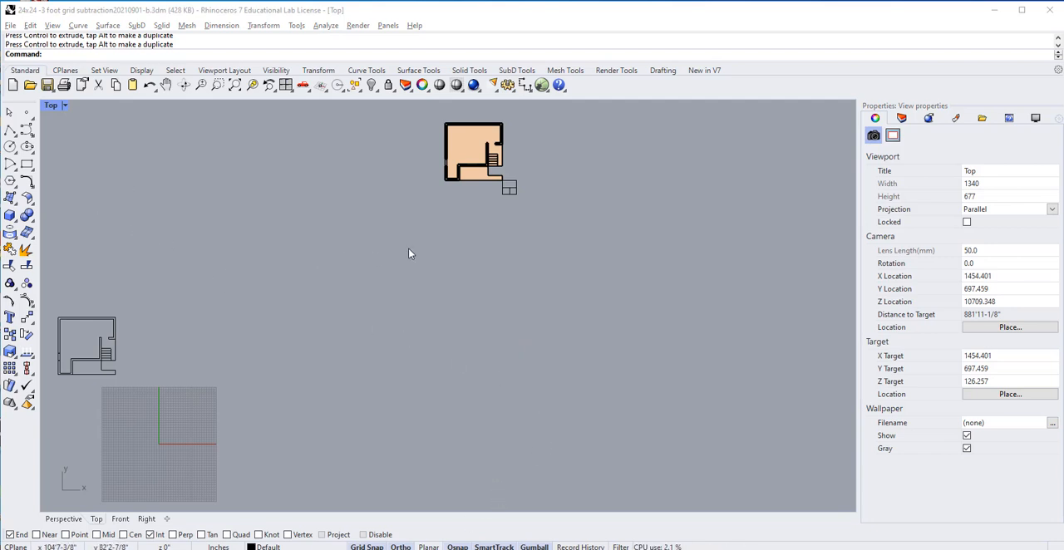
Step: Restore the four-viewport layout and set up a Make2D drawing of the whole clipped building with the Perspective view active
double_click(51, 106)
right_click_drag(630, 302, 601, 230)
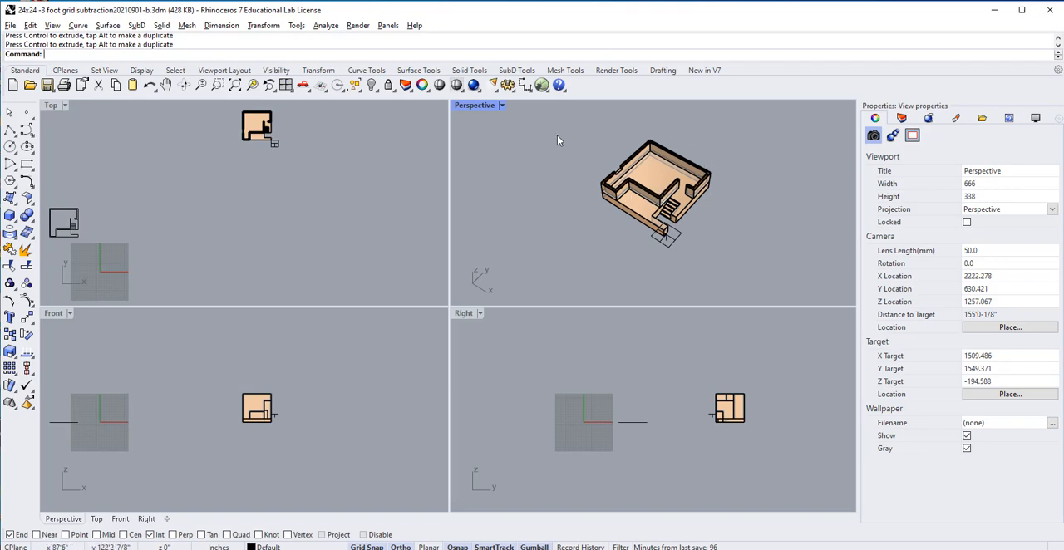
type("Make2D")
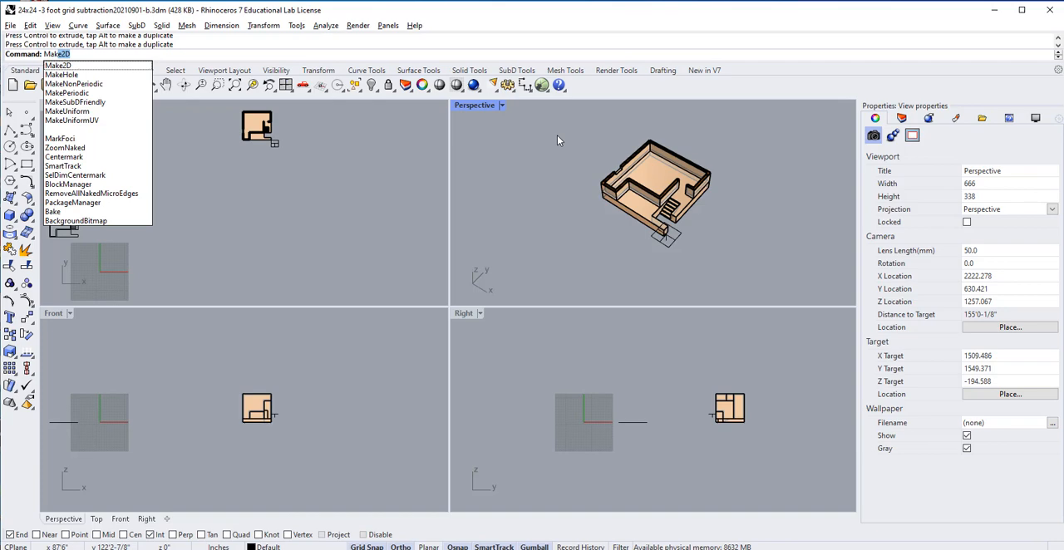
key("Return")
left_click_drag(763, 142, 574, 271)
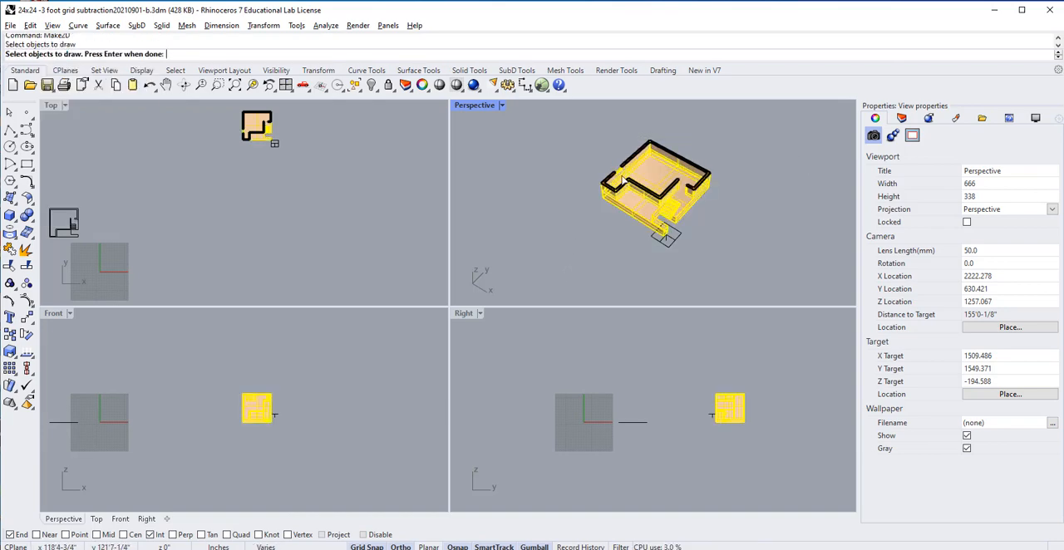
left_click(52, 107)
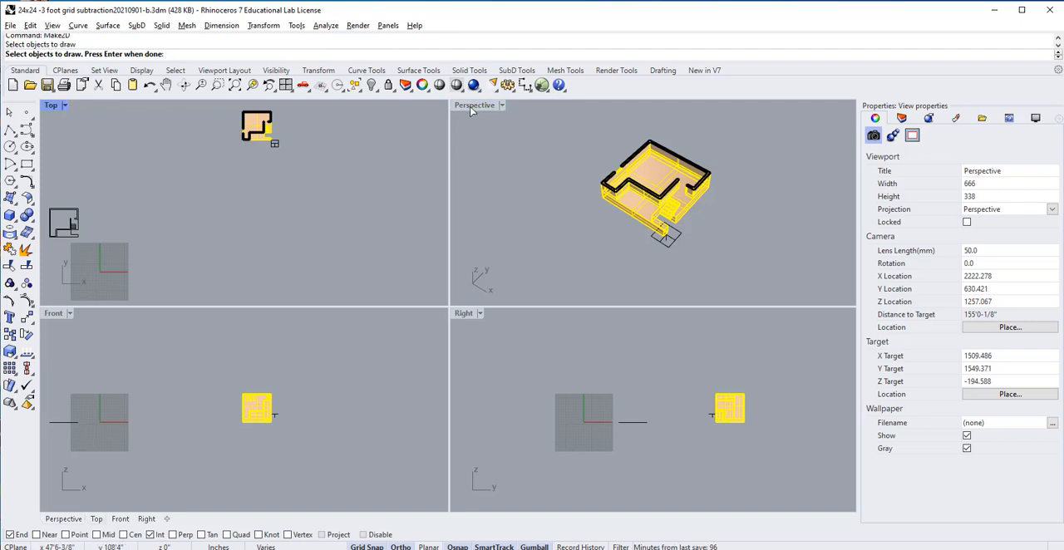
left_click(563, 150)
key("Return")
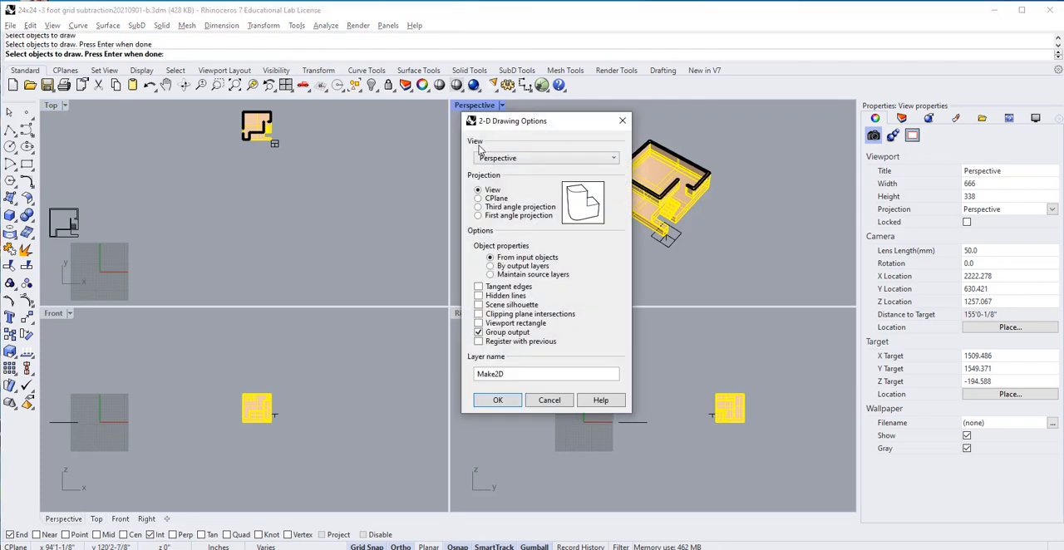
Step: Generate the Make2D drawing with Perspective as the view, View projection, and only Group output enabled among the checkbox options
left_click(613, 158)
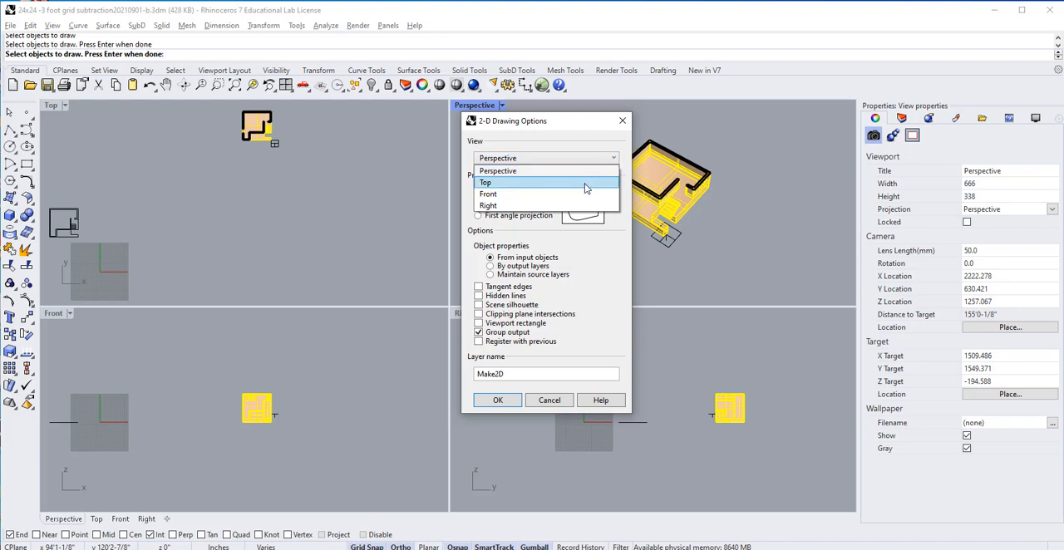
left_click(585, 182)
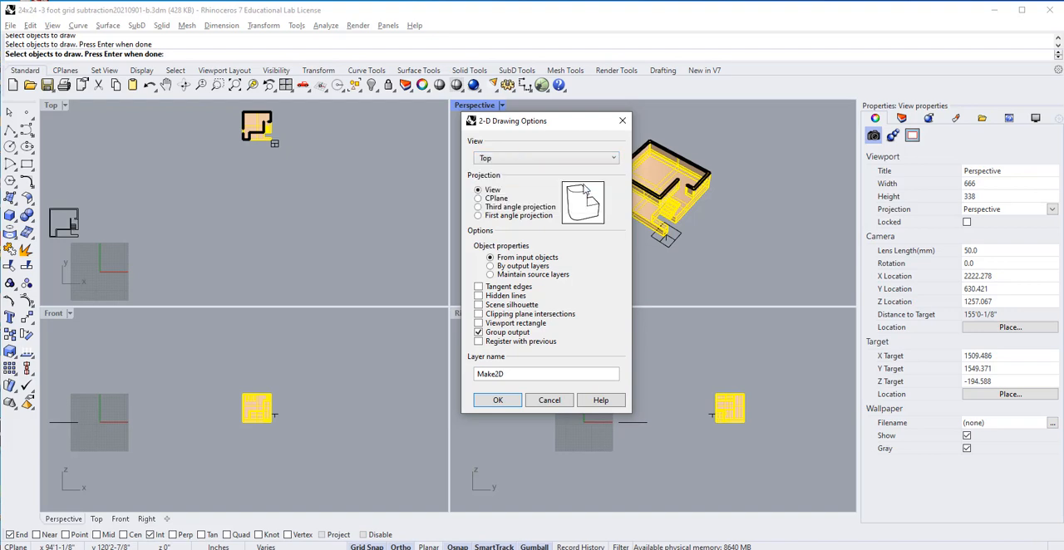
left_click(523, 159)
left_click(536, 174)
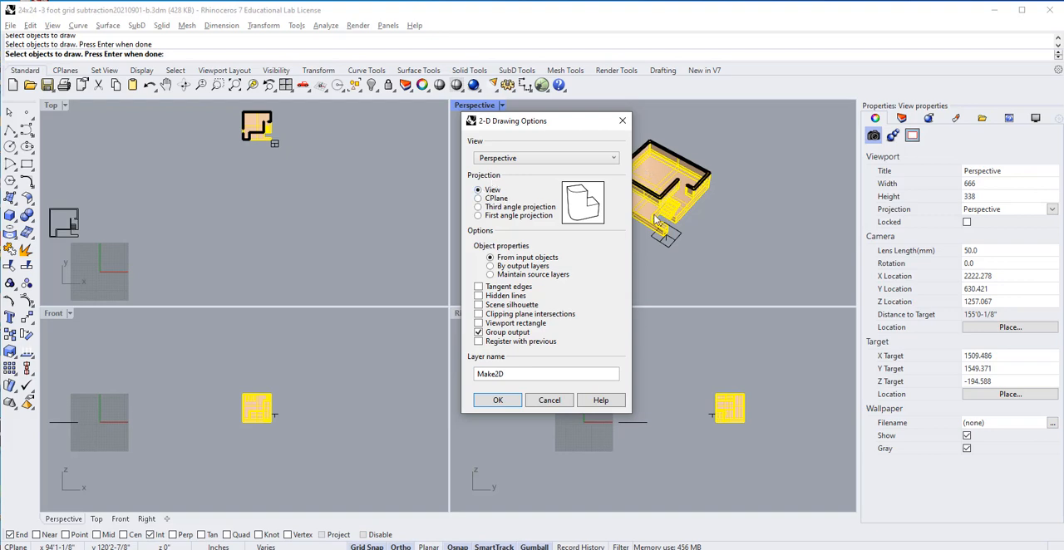
left_click(495, 403)
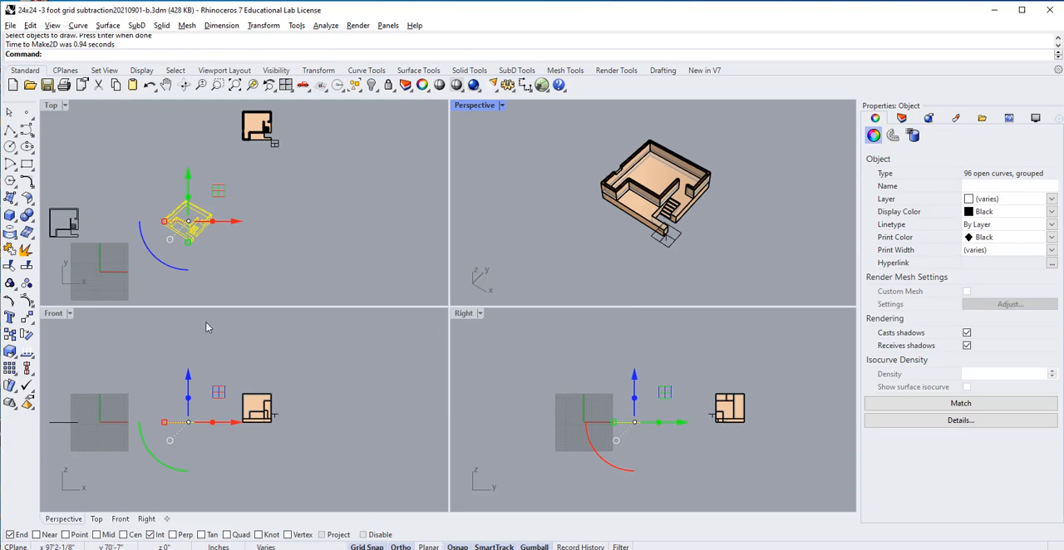
Step: Examine the new perspective linework beside the flat floor plan linework in the Top view
scroll(169, 252, "up", 4)
left_click(254, 237)
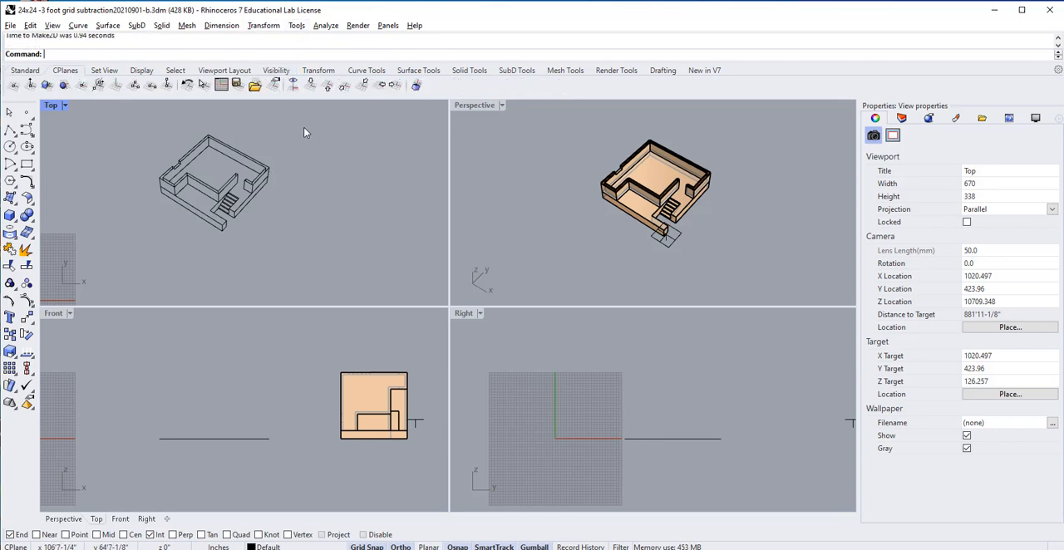
scroll(298, 205, "down", 4)
scroll(113, 209, "up", 6)
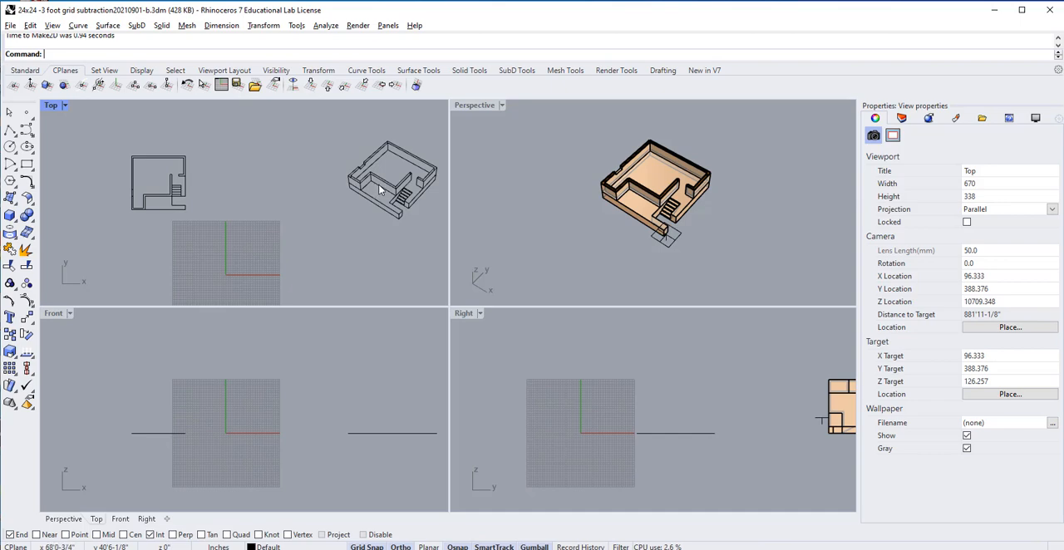
scroll(382, 190, "down", 1)
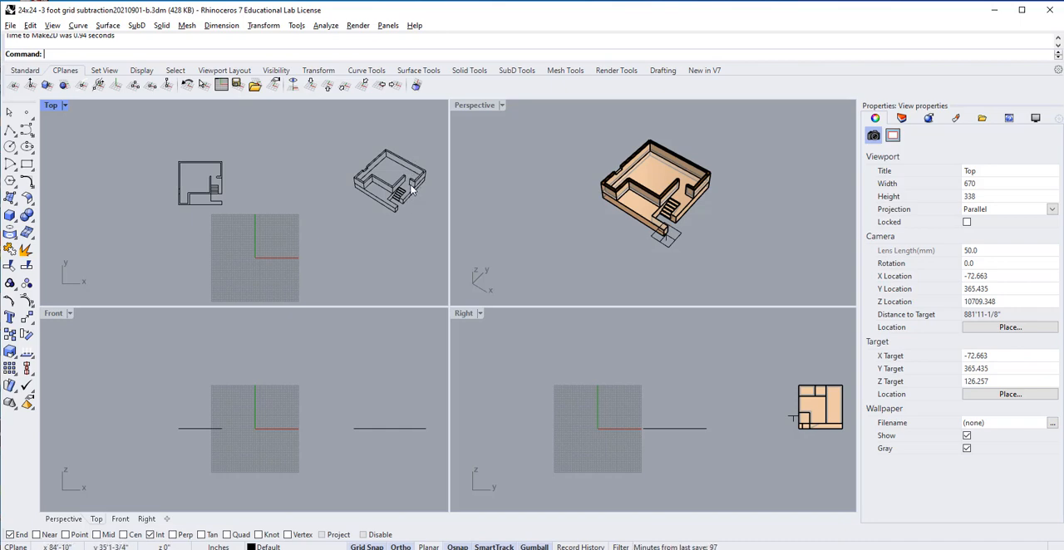
scroll(415, 187, "up", 1)
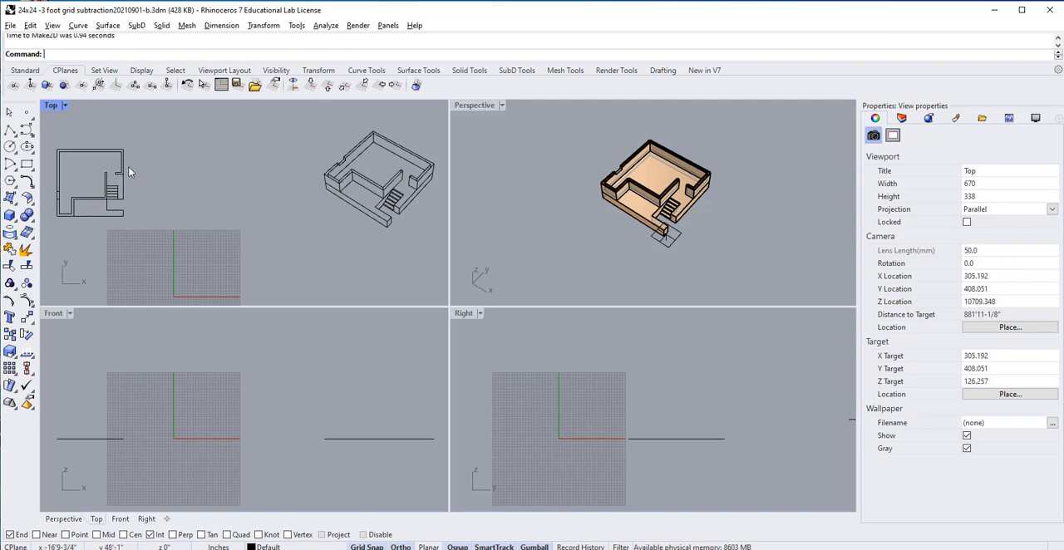
scroll(85, 209, "up", 5)
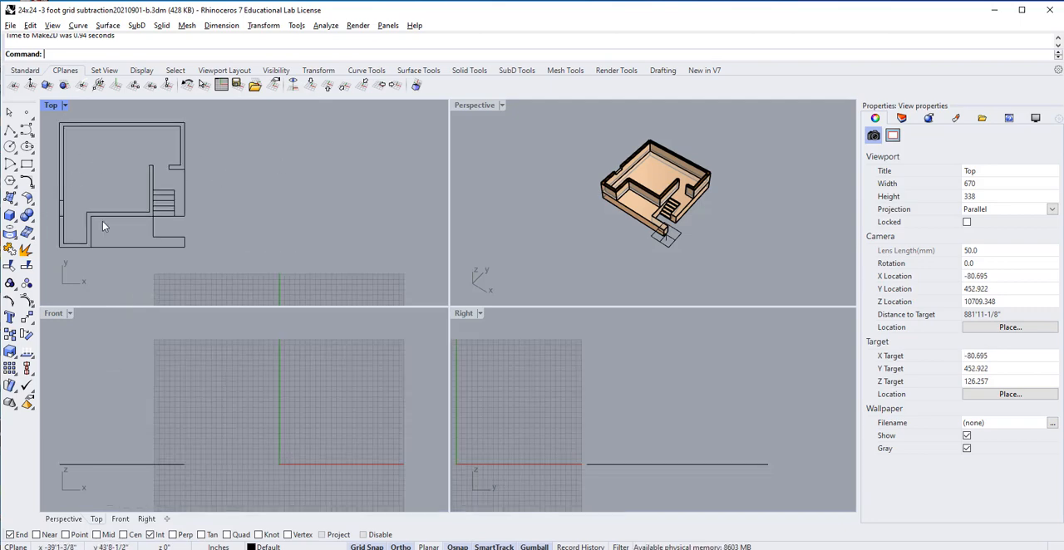
scroll(161, 190, "down", 3)
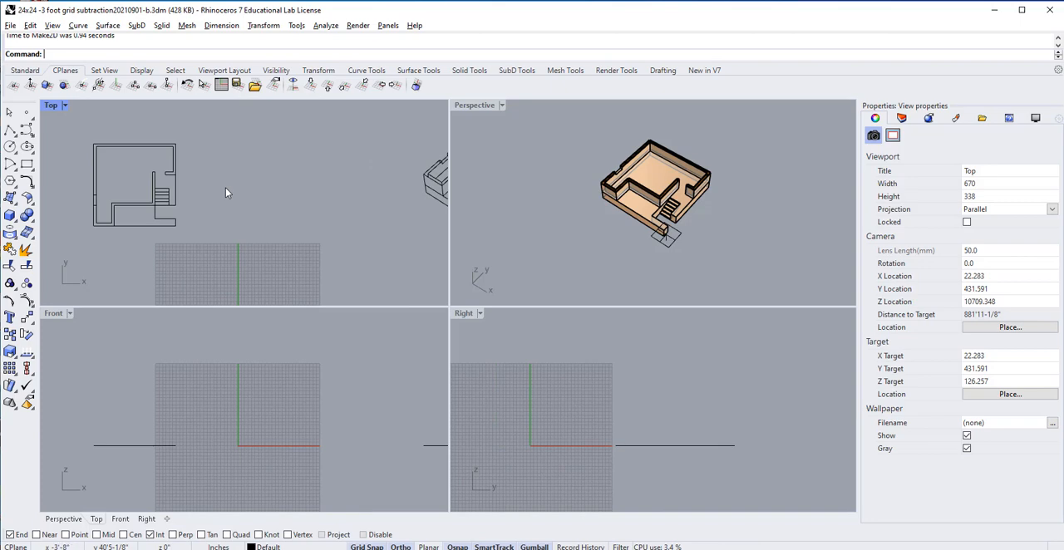
scroll(349, 221, "down", 10)
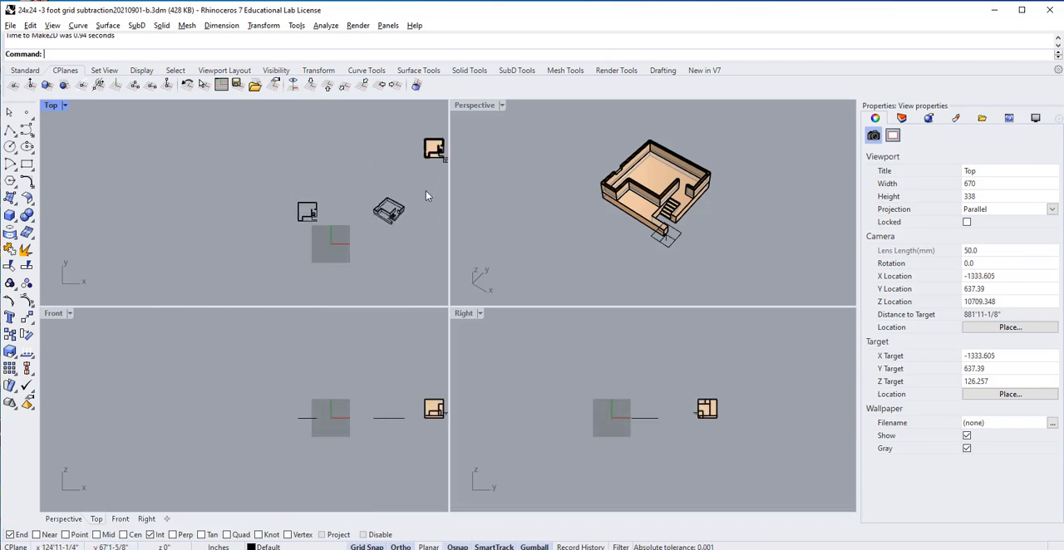
left_click_drag(360, 241, 361, 240)
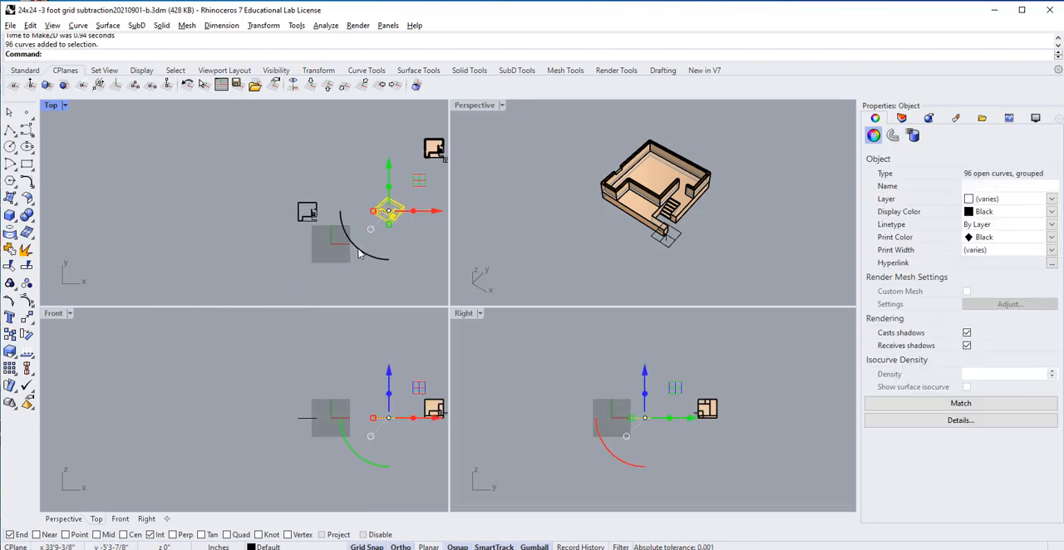
left_click(411, 226)
scroll(406, 224, "up", 3)
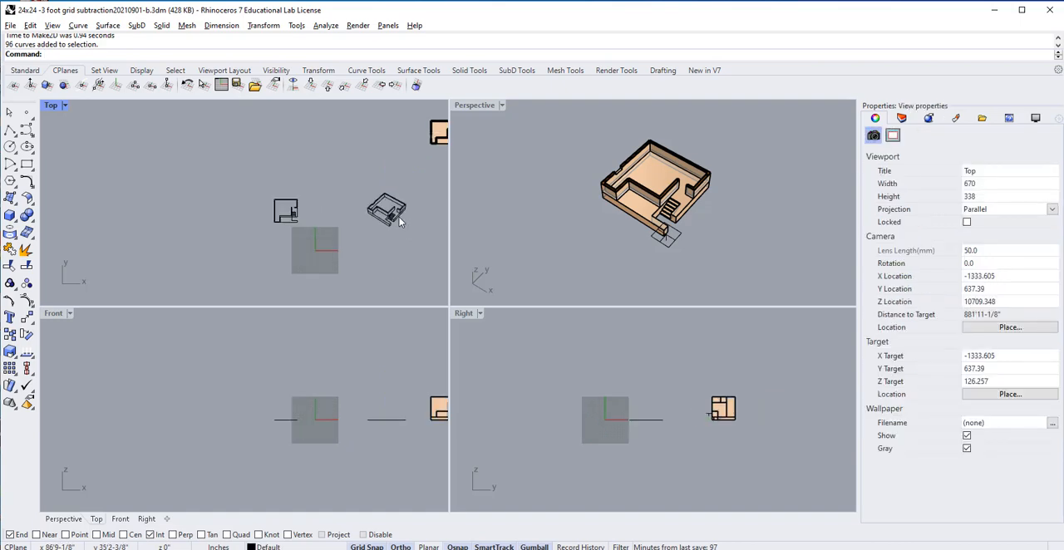
Step: Orbit the Perspective view to look almost straight down into the clipped building, with its walls squared to the view
right_click_drag(585, 195, 677, 257)
scroll(679, 256, "up", 6)
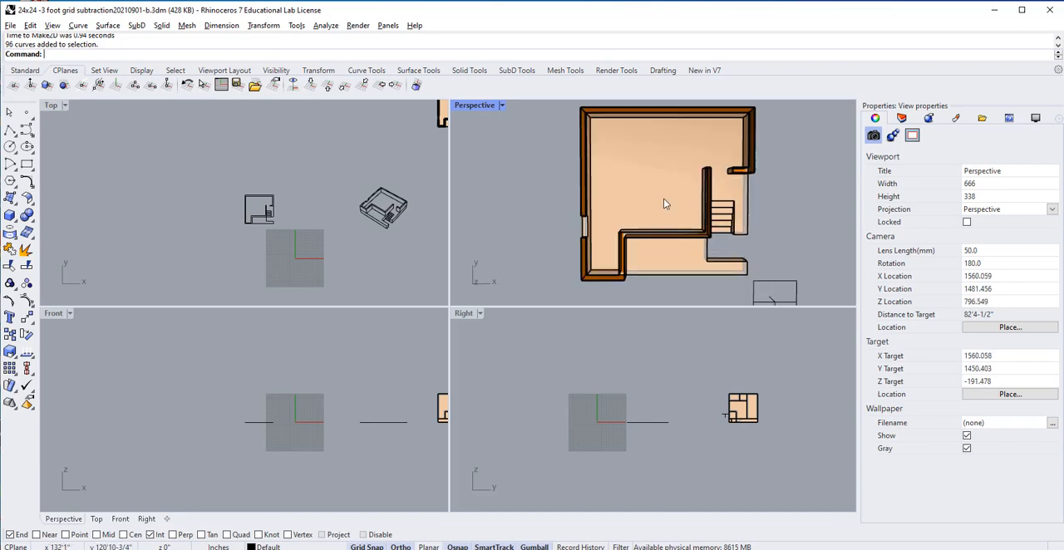
right_click_drag(658, 190, 649, 181)
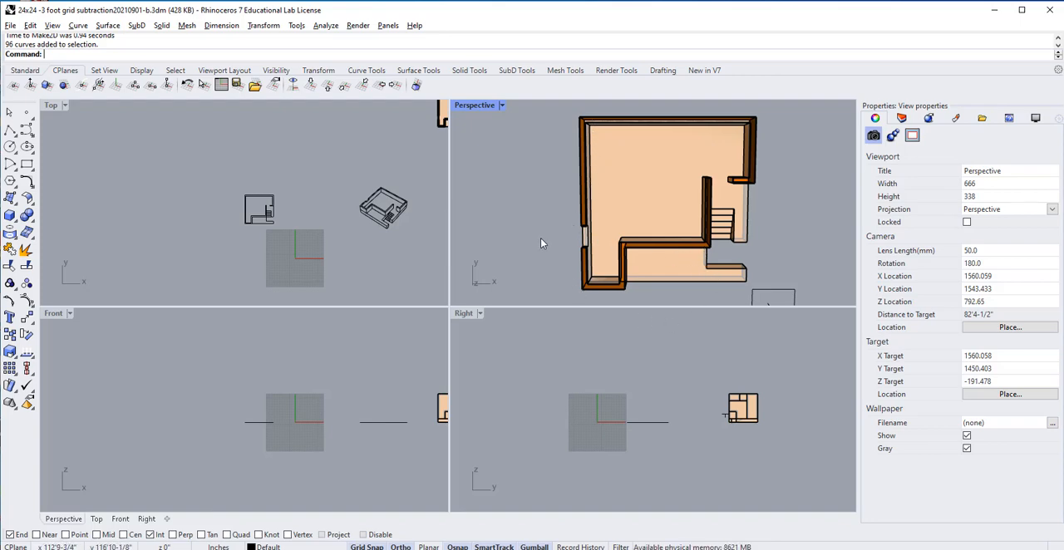
Step: Move the grouped perspective linework along negative X to the far side of the floor plan in the Top view
left_click_drag(422, 180, 359, 260)
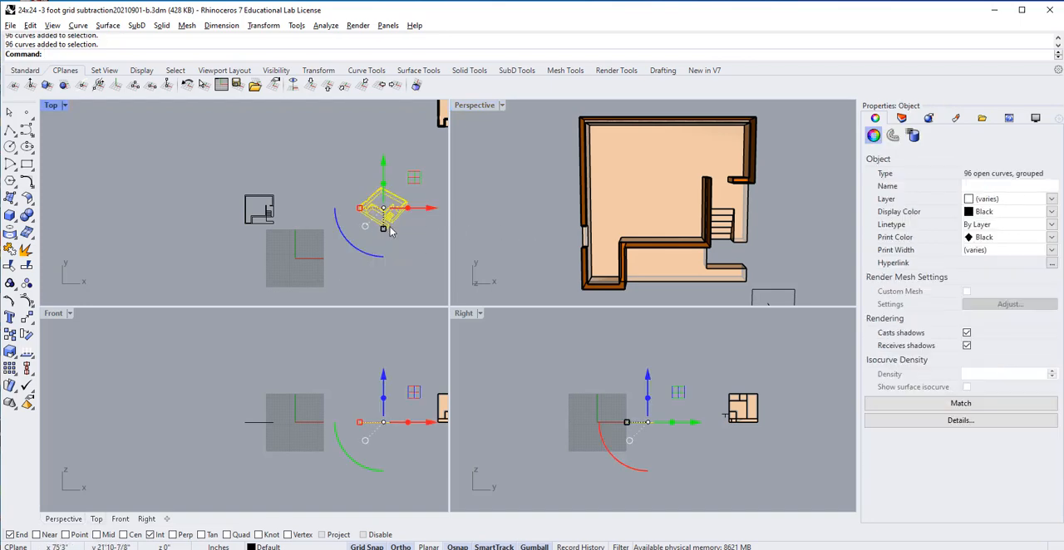
left_click_drag(433, 213, 190, 214)
left_click(525, 240)
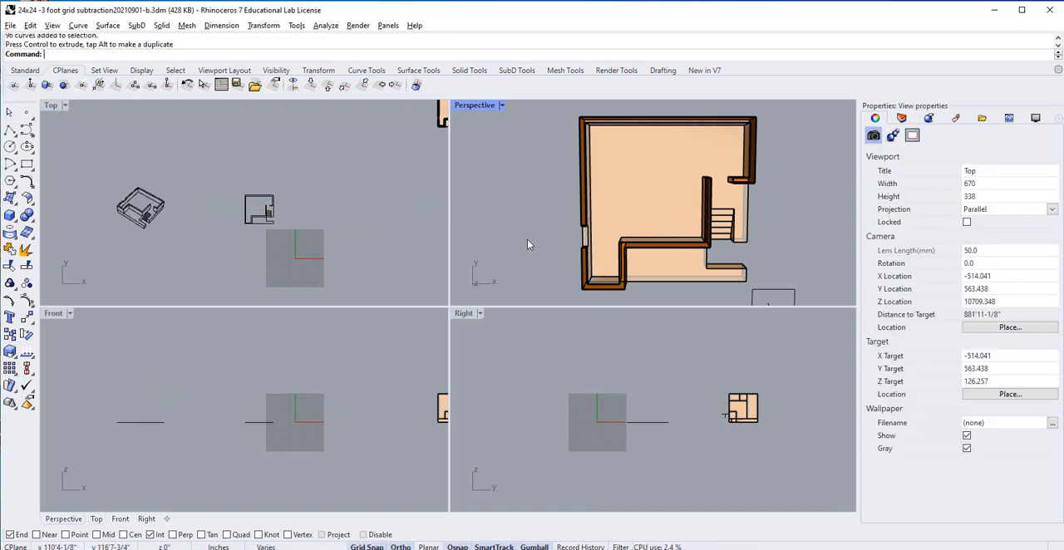
type("Ma")
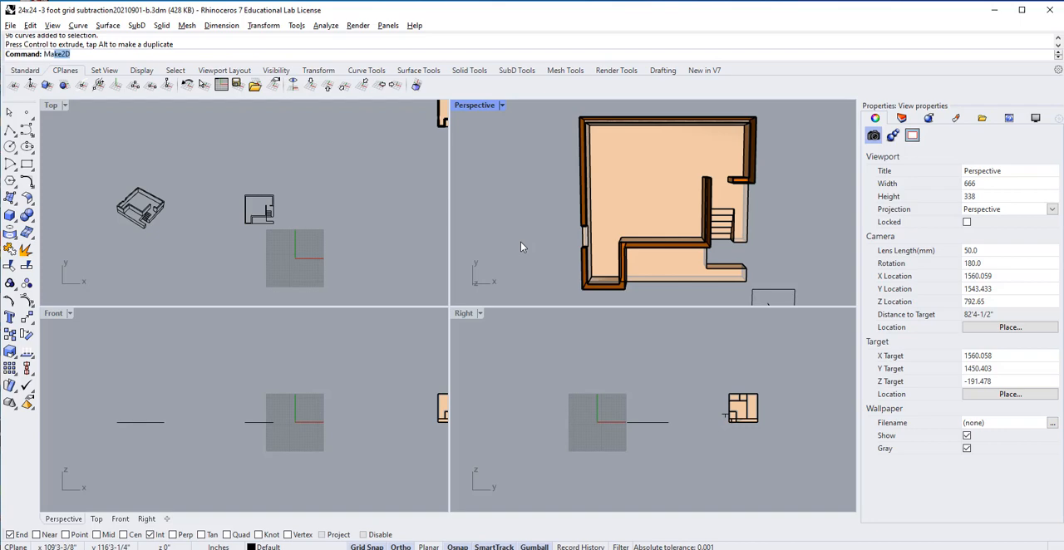
type("ke")
key("Return")
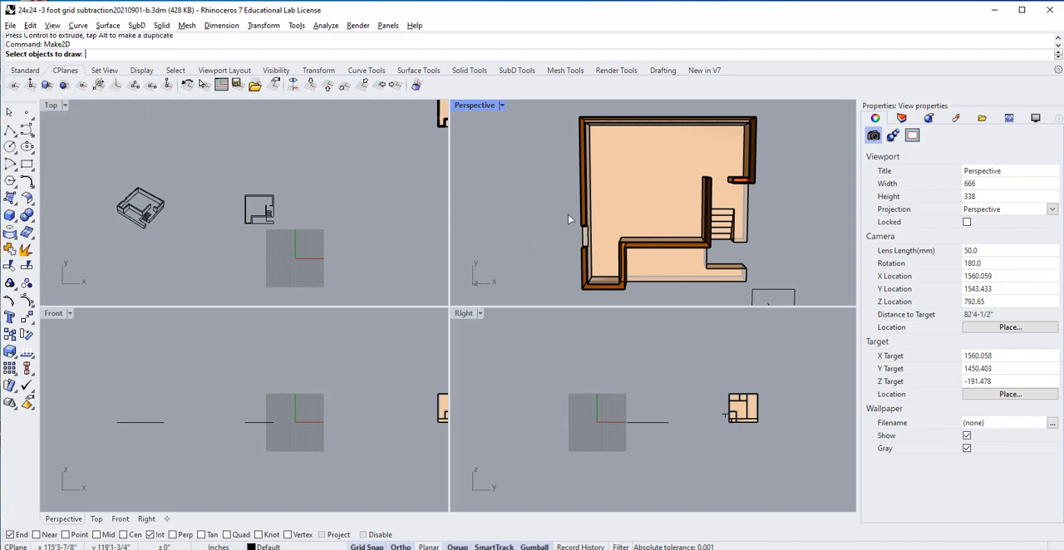
left_click_drag(570, 122, 772, 313)
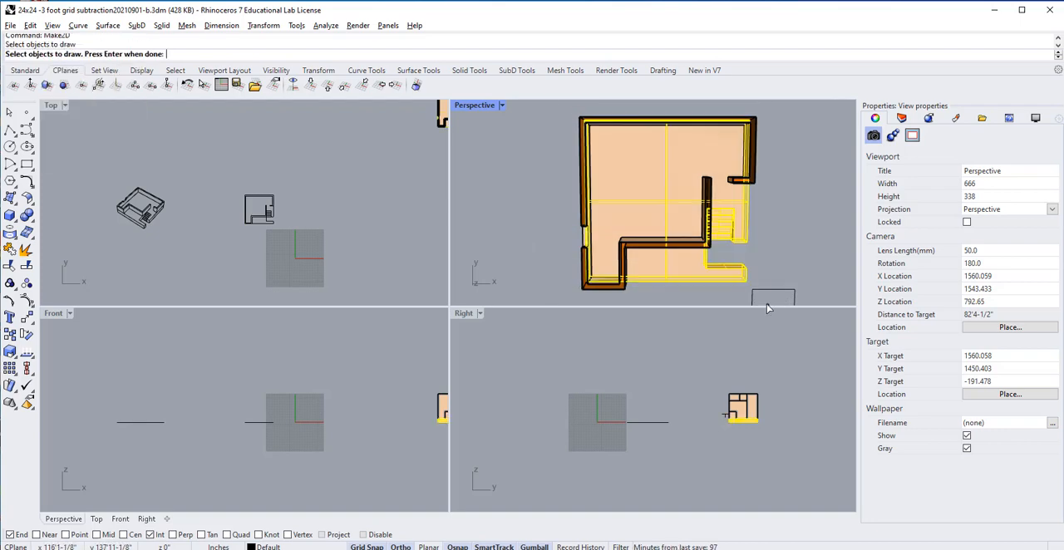
key("Return")
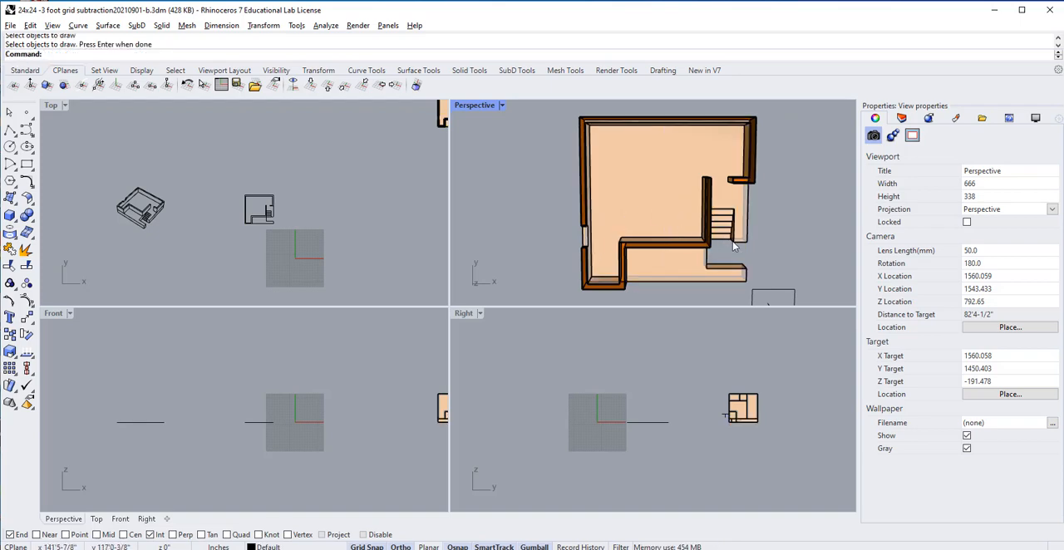
Step: Realign the overhead Perspective view and generate a grouped Make2D drawing of the whole clipped building from it, using View projection
right_click_drag(733, 241, 744, 259)
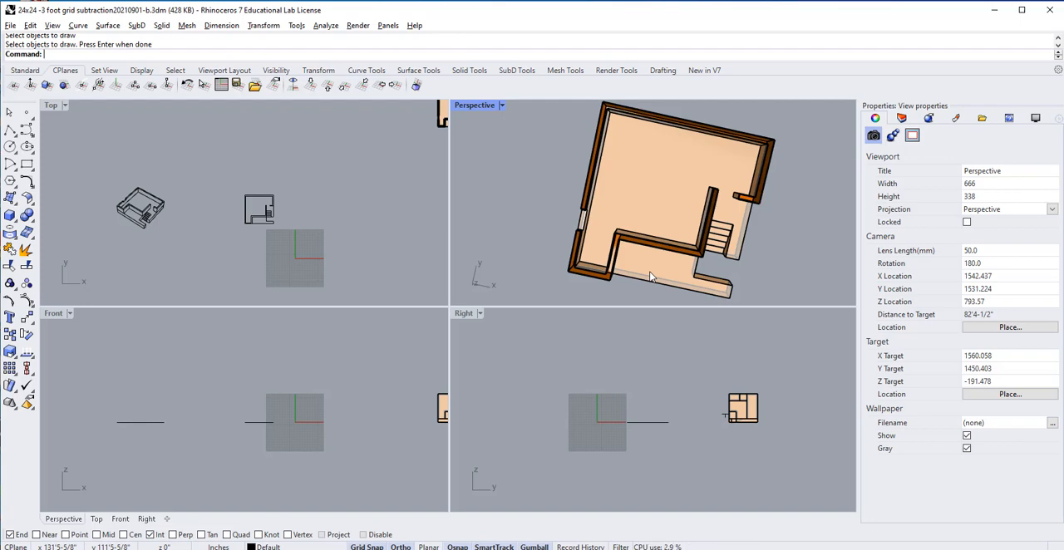
mouse_move(756, 278)
right_mouse_down()
mouse_move(776, 265)
mouse_move(773, 273)
right_mouse_up()
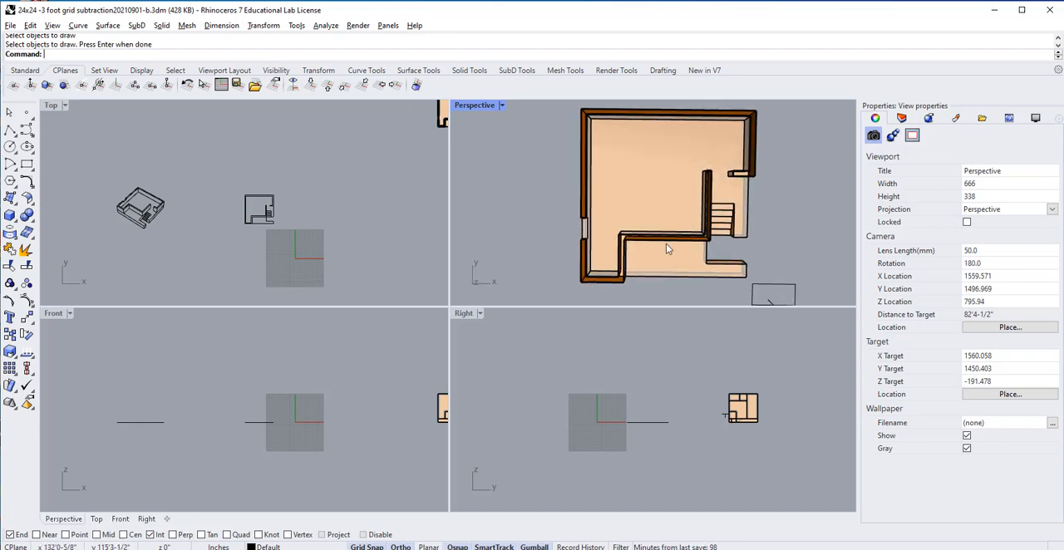
type("p")
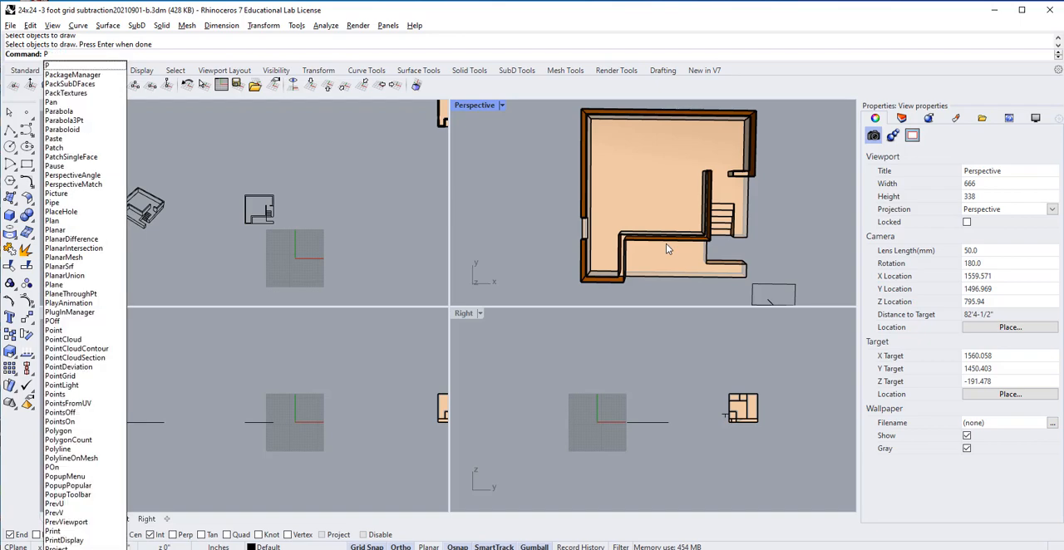
key("Escape")
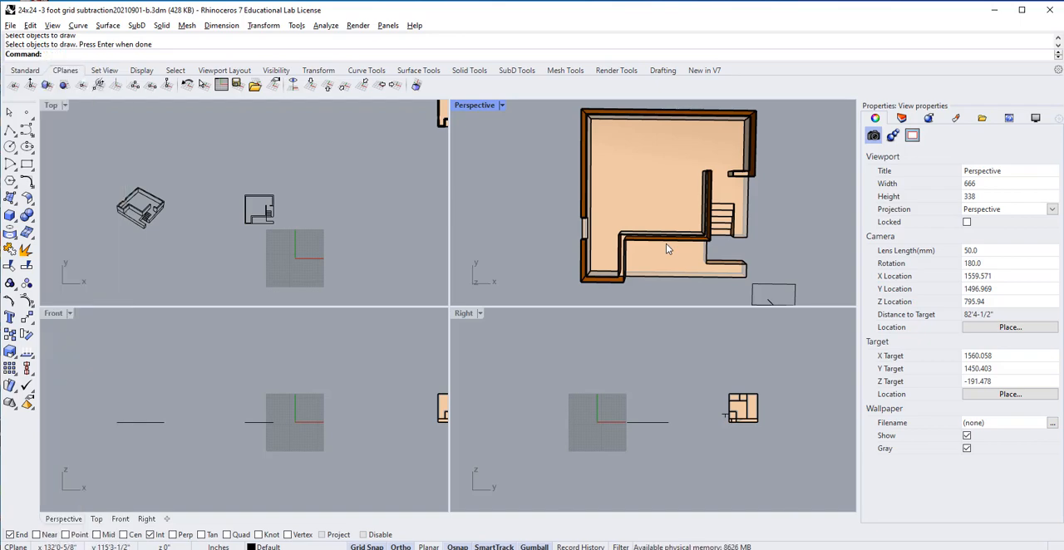
type("m")
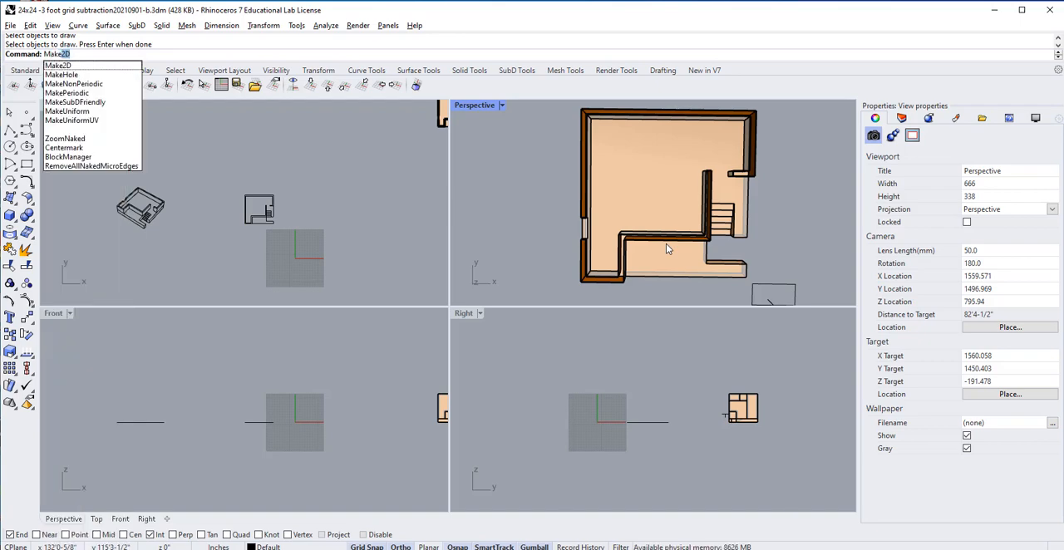
type("ake")
key("Return")
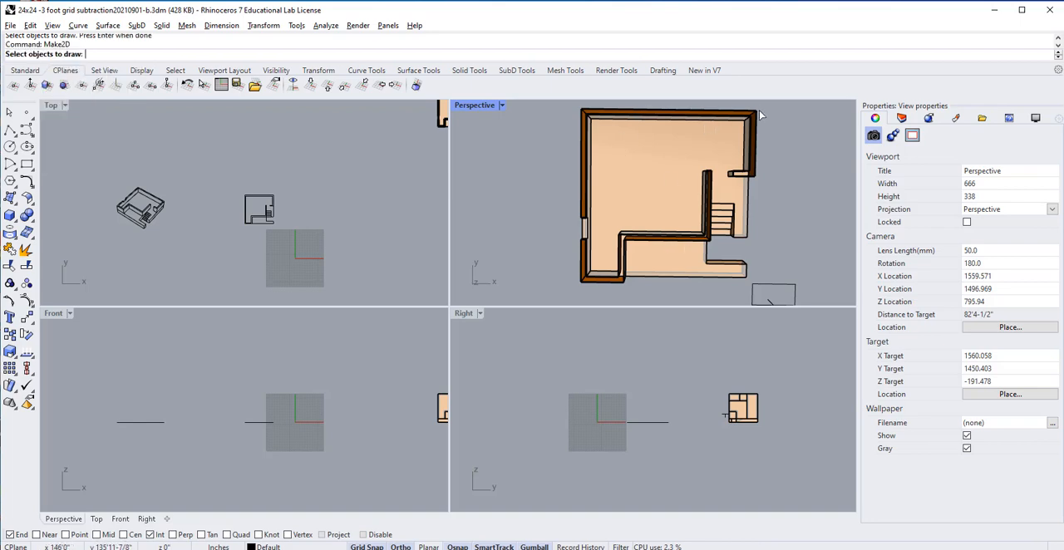
left_click_drag(759, 106, 555, 292)
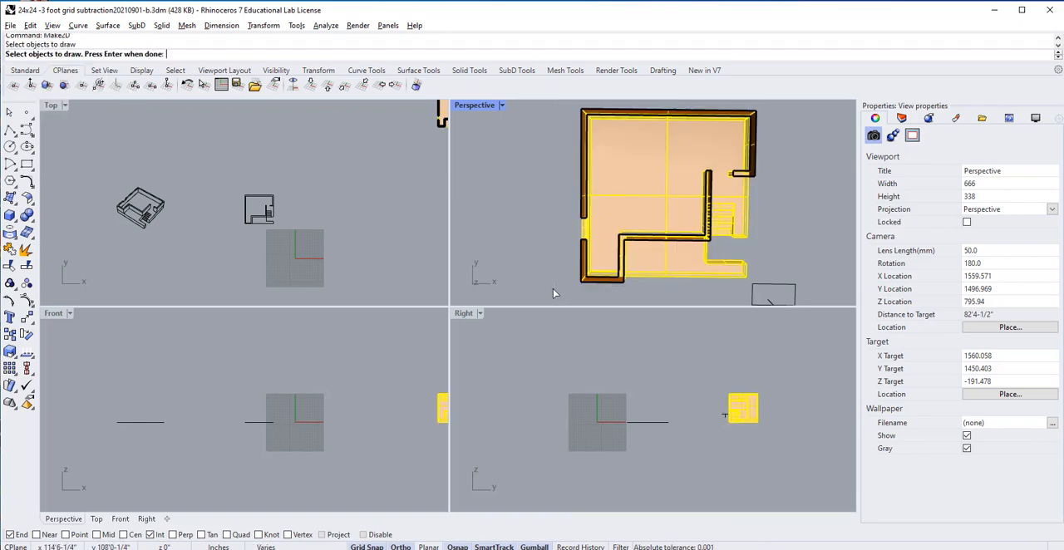
key("Return")
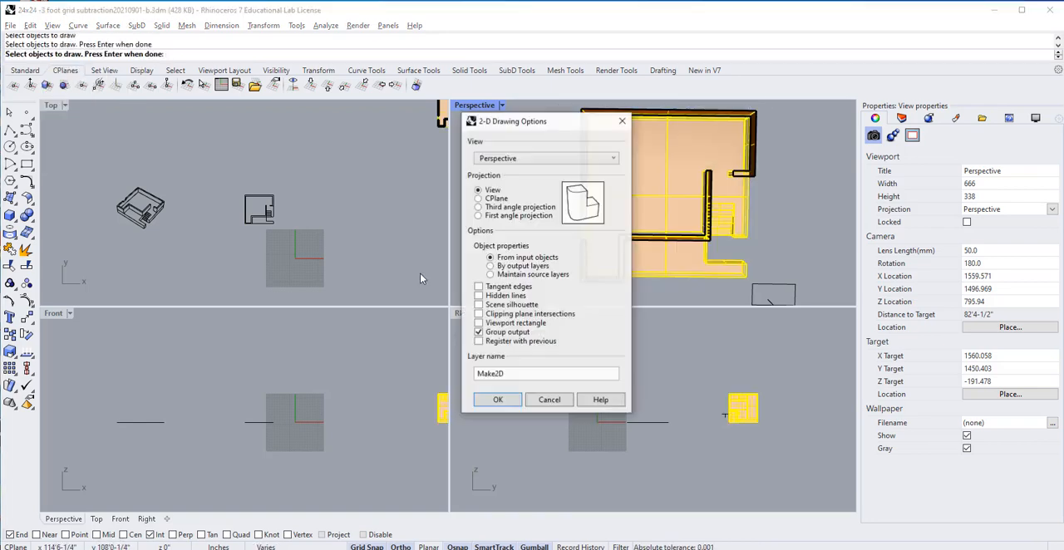
left_click(498, 401)
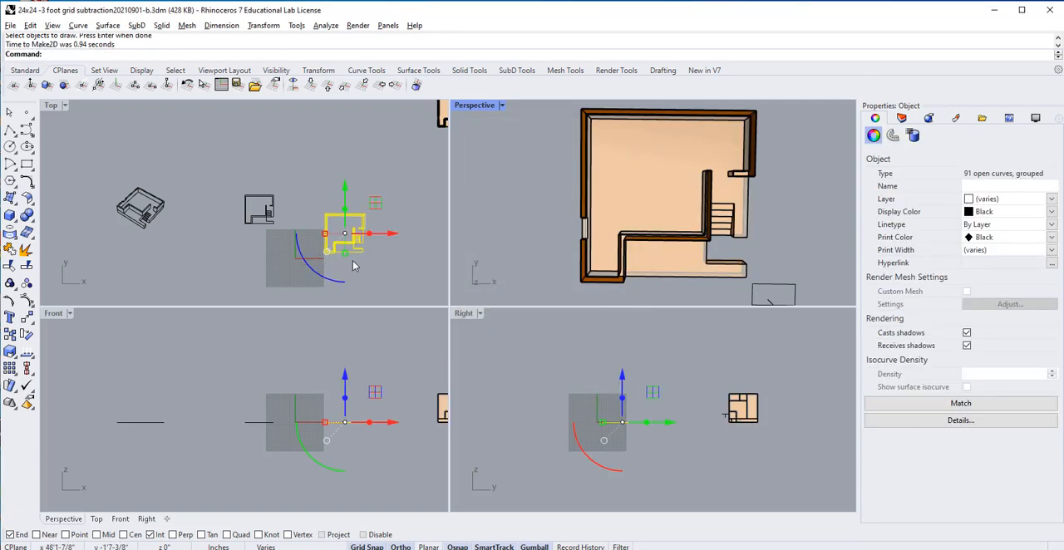
Step: Move the grouped overhead perspective linework along negative X and positive Y, placing it beside the flat floor plan above the grid
scroll(352, 266, "up", 2)
left_click_drag(387, 231, 344, 238)
left_click_drag(303, 179, 302, 151)
key("Escape")
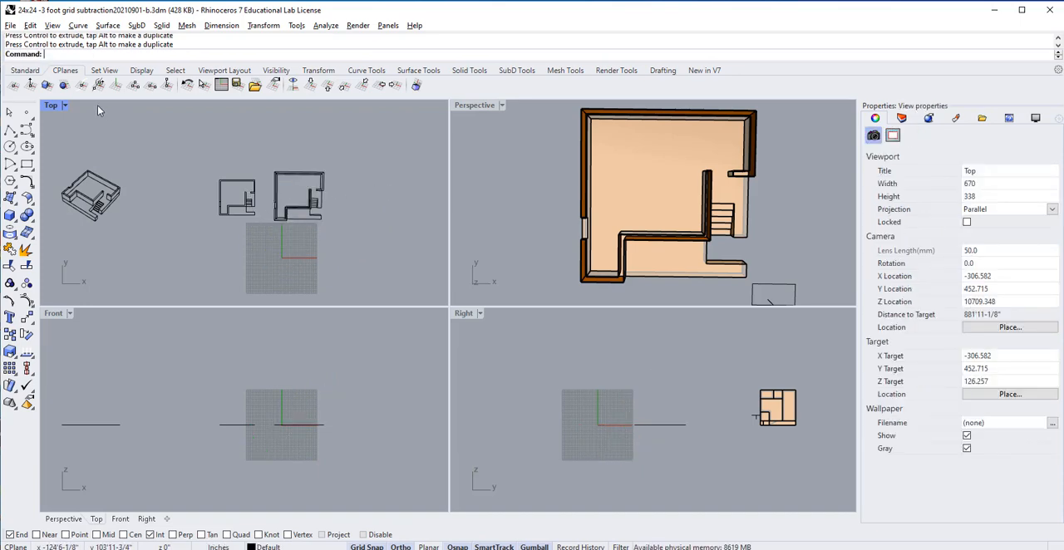
Step: Maximize the Top view and compare the overhead perspective linework's wall corners and edges with the flat floor plan
double_click(51, 107)
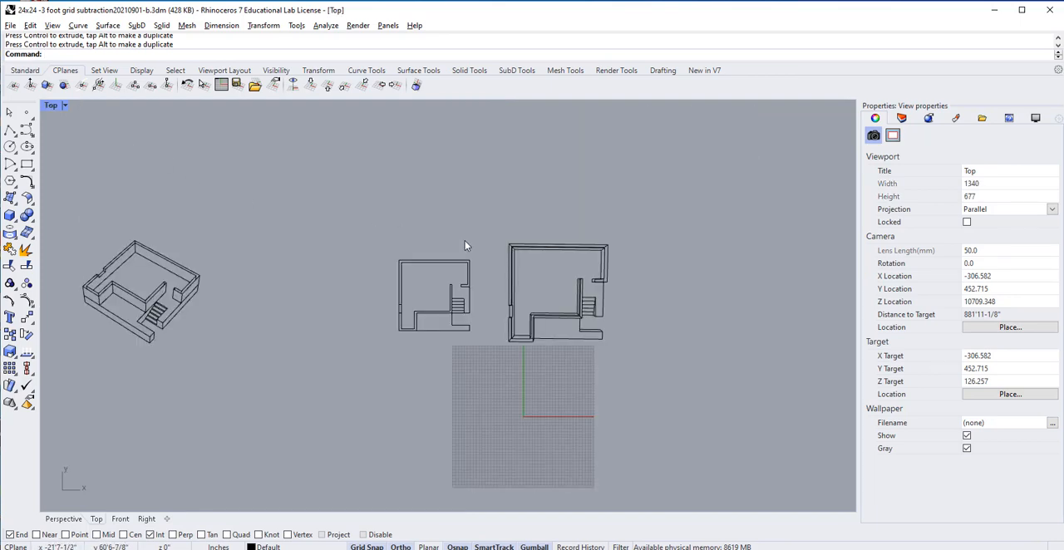
scroll(492, 292, "up", 5)
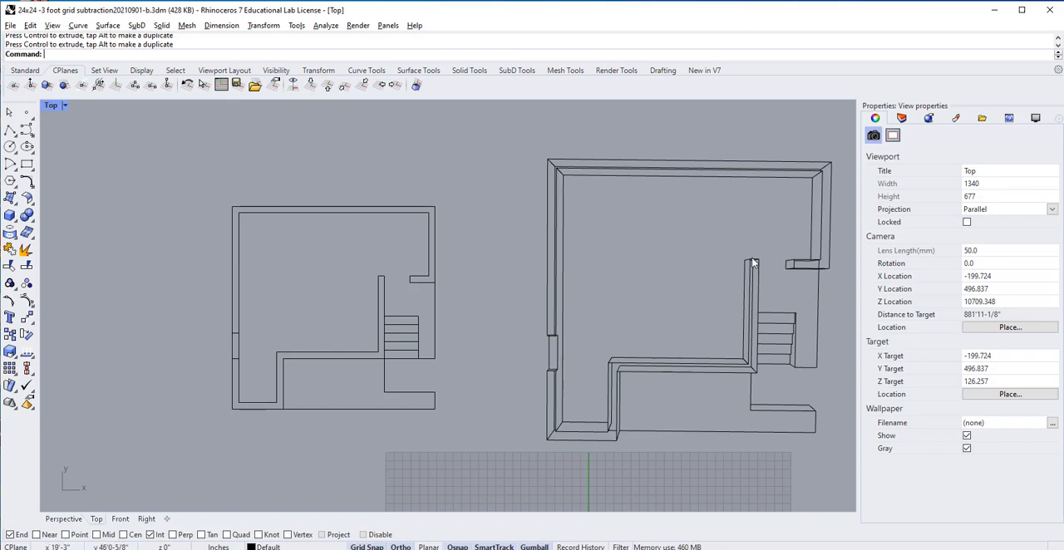
scroll(819, 193, "up", 3)
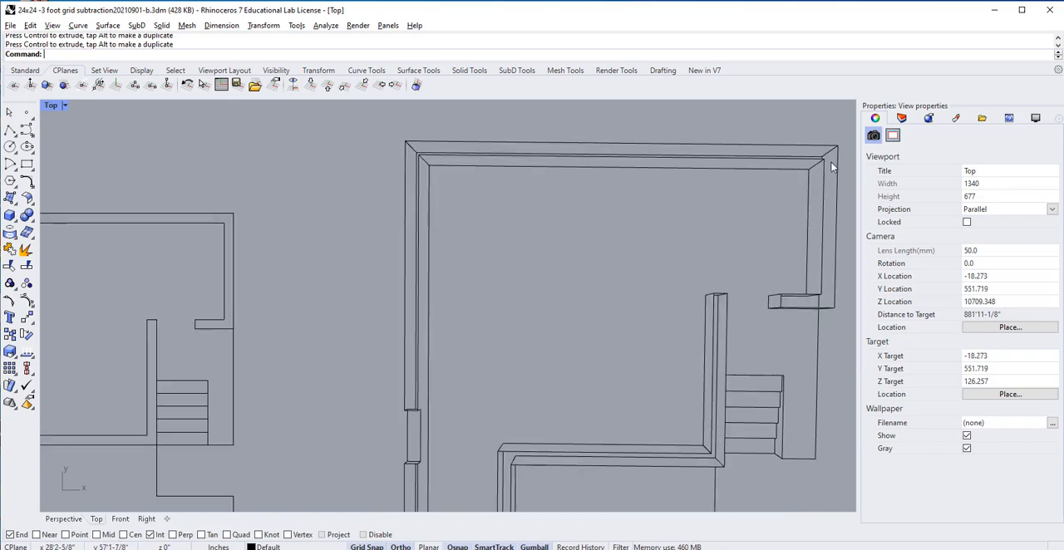
scroll(797, 203, "down", 3)
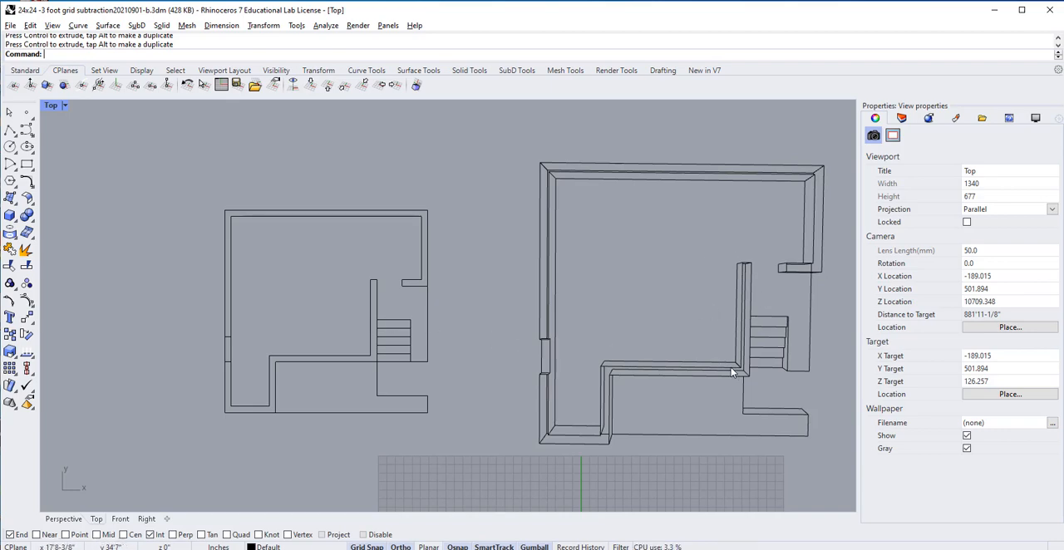
scroll(657, 323, "down", 4)
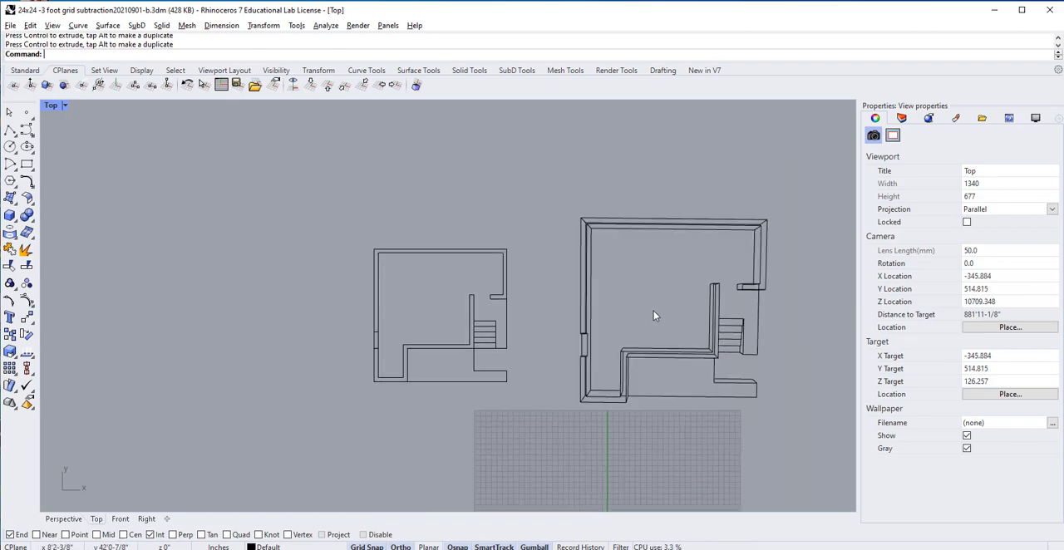